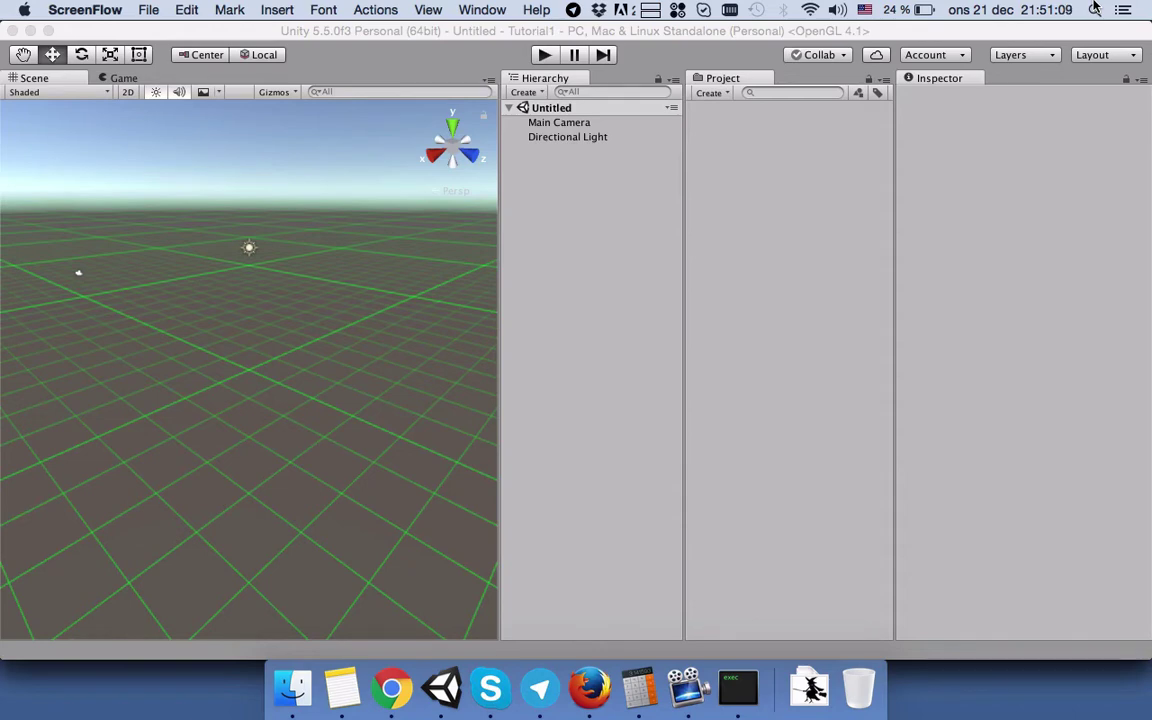
# Step: Save the untitled starting scene to Assets under the name Scene1
pyautogui.click(572, 163)
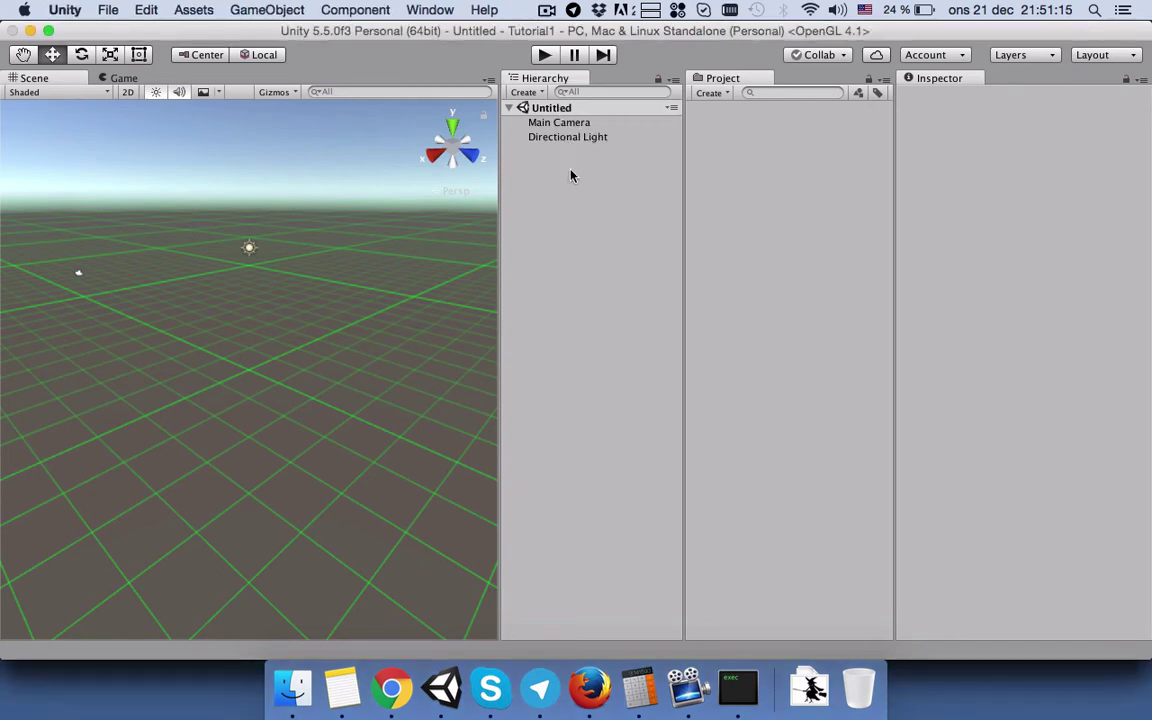
pyautogui.press('super+s')
pyautogui.write('Sce')
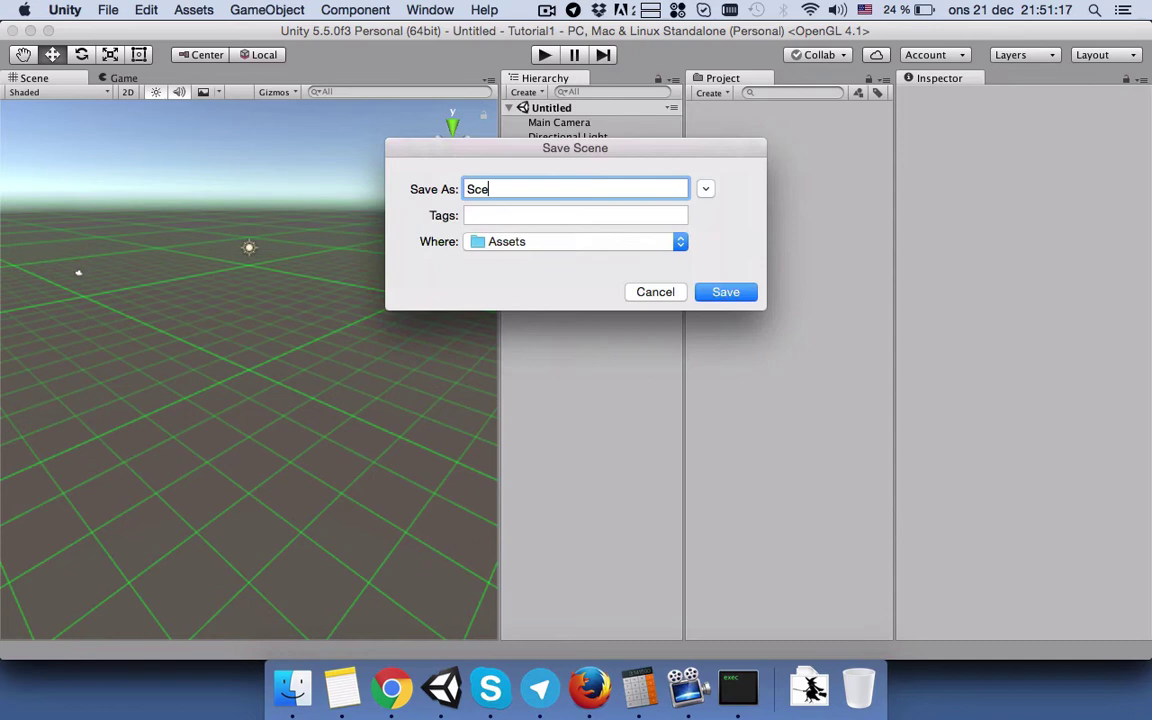
pyautogui.write('ne1')
pyautogui.press('Return')
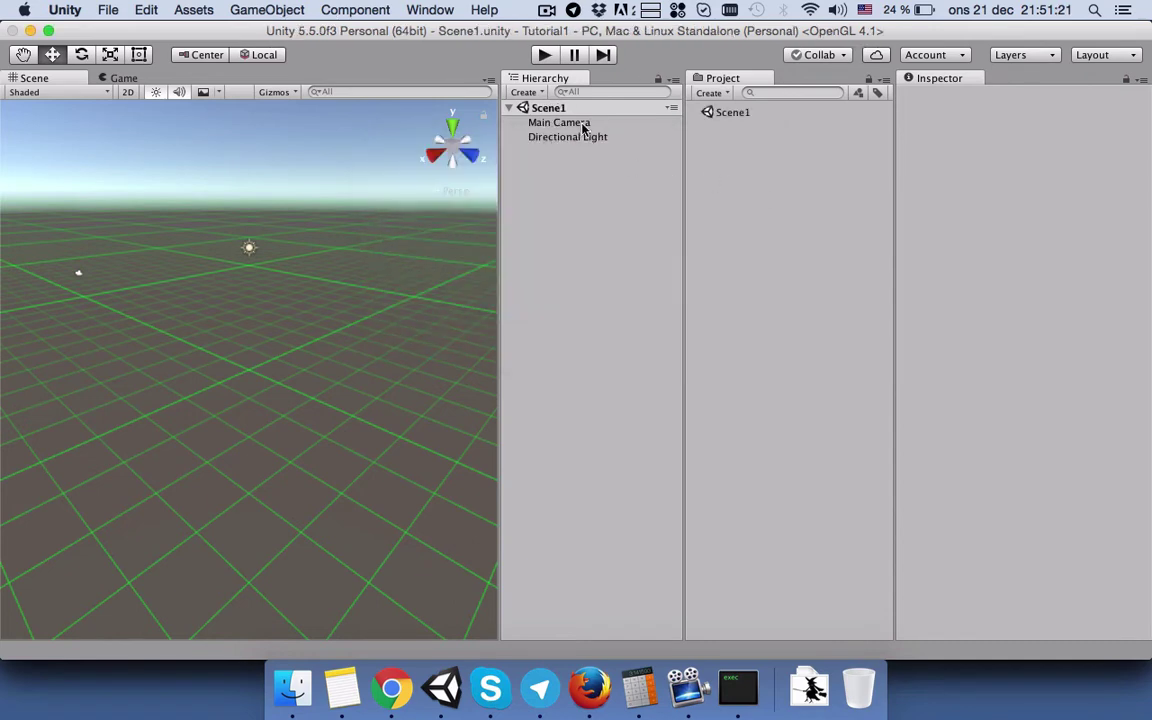
# Step: Add a 3D plane to Scene1 and rename it Flloor, fixing the first 'Fllor' entry
pyautogui.click(527, 92)
pyautogui.moveTo(548, 139)
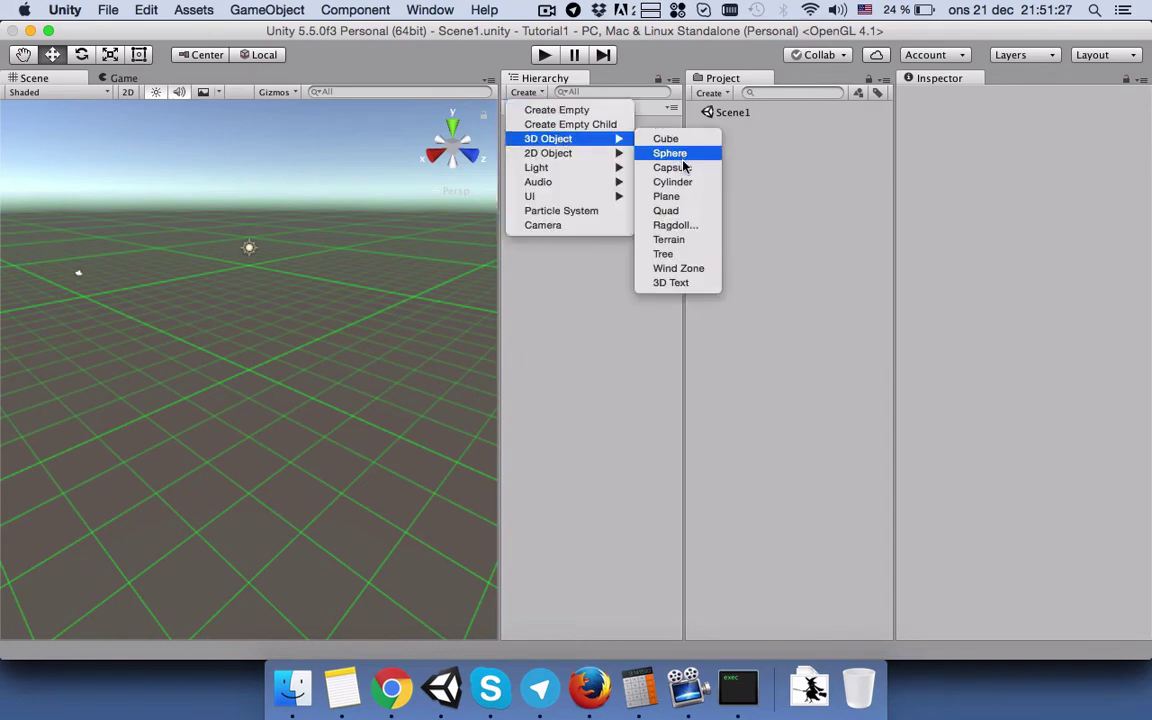
pyautogui.click(686, 196)
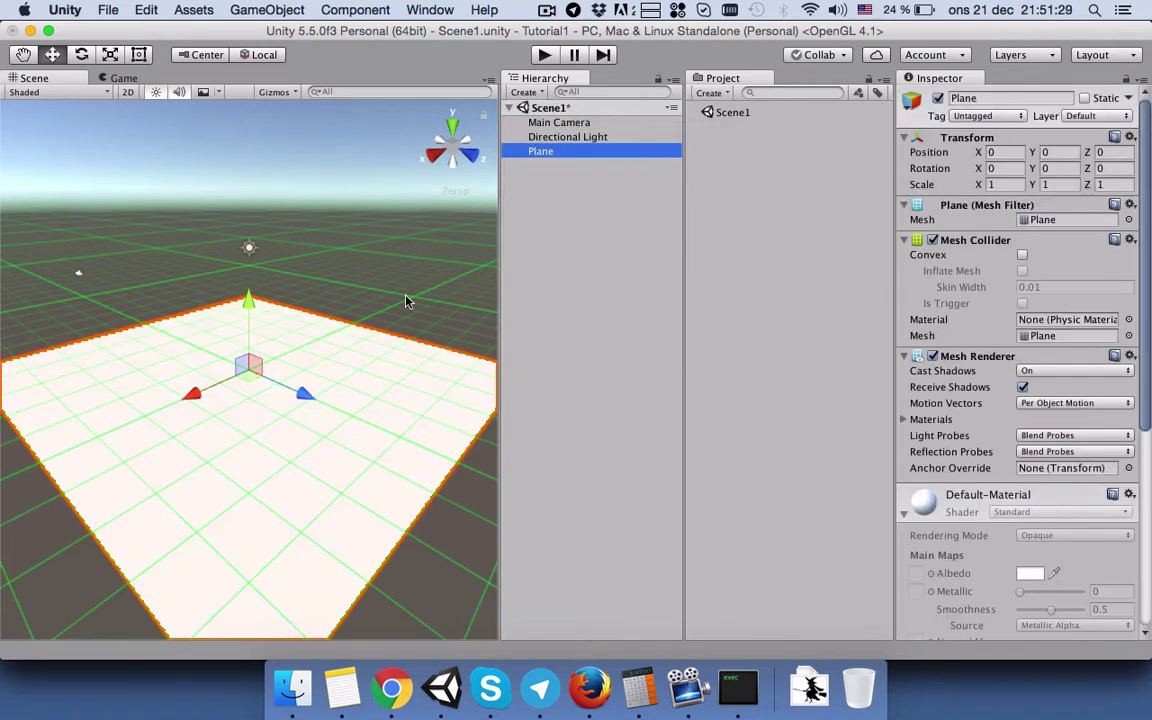
pyautogui.press('Return')
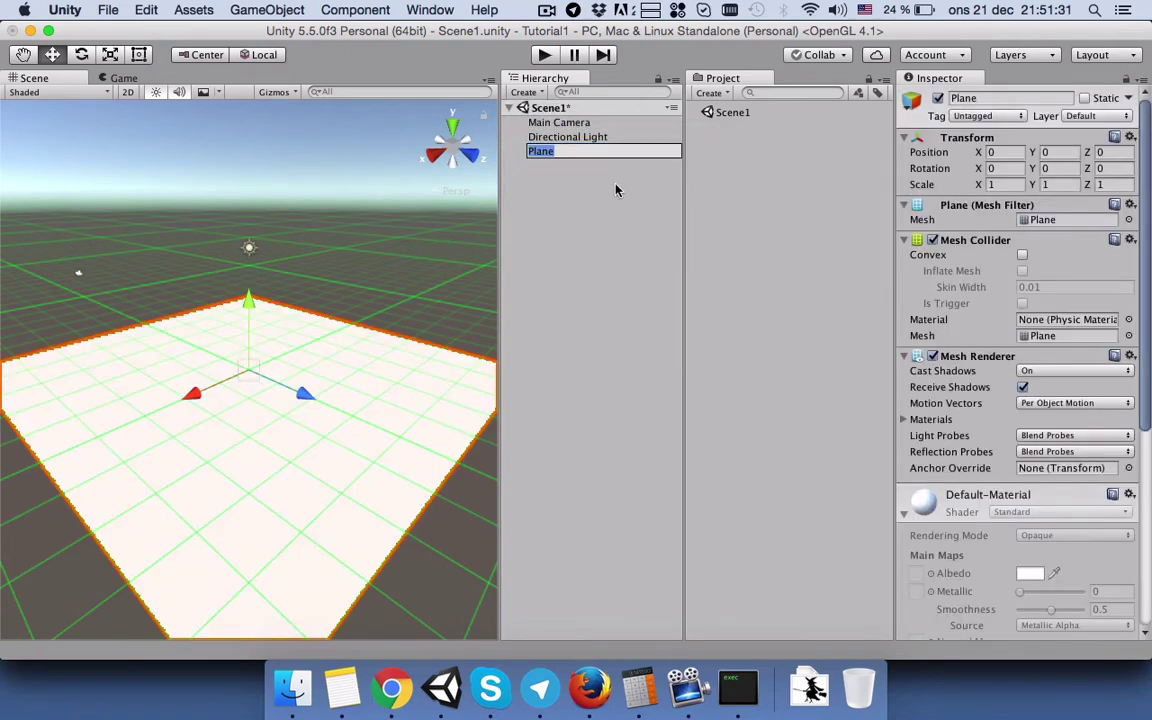
pyautogui.write('Fllor')
pyautogui.press('Return')
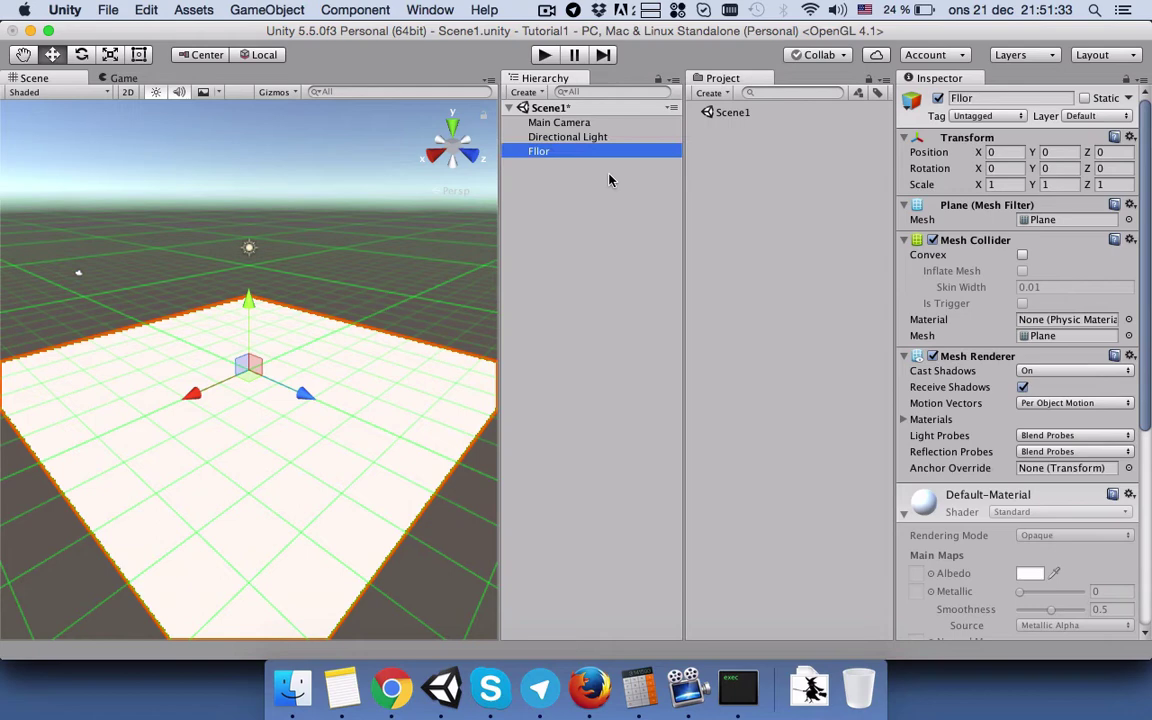
pyautogui.press('Return')
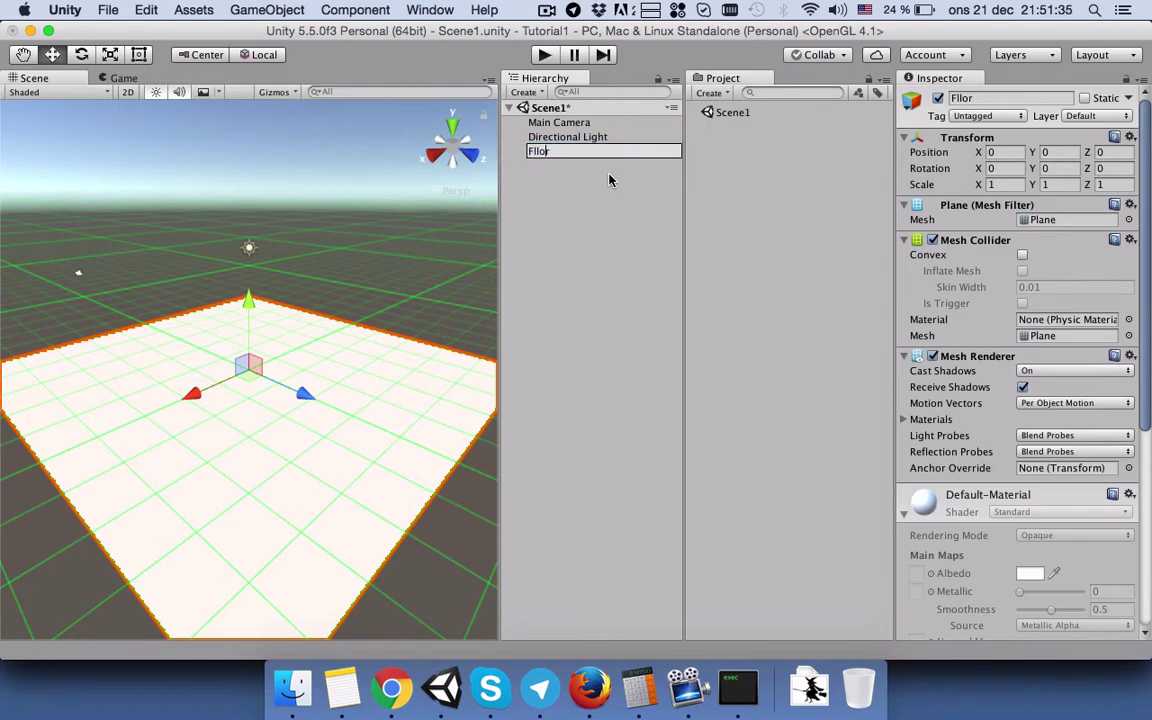
pyautogui.write('o')
pyautogui.press('Return')
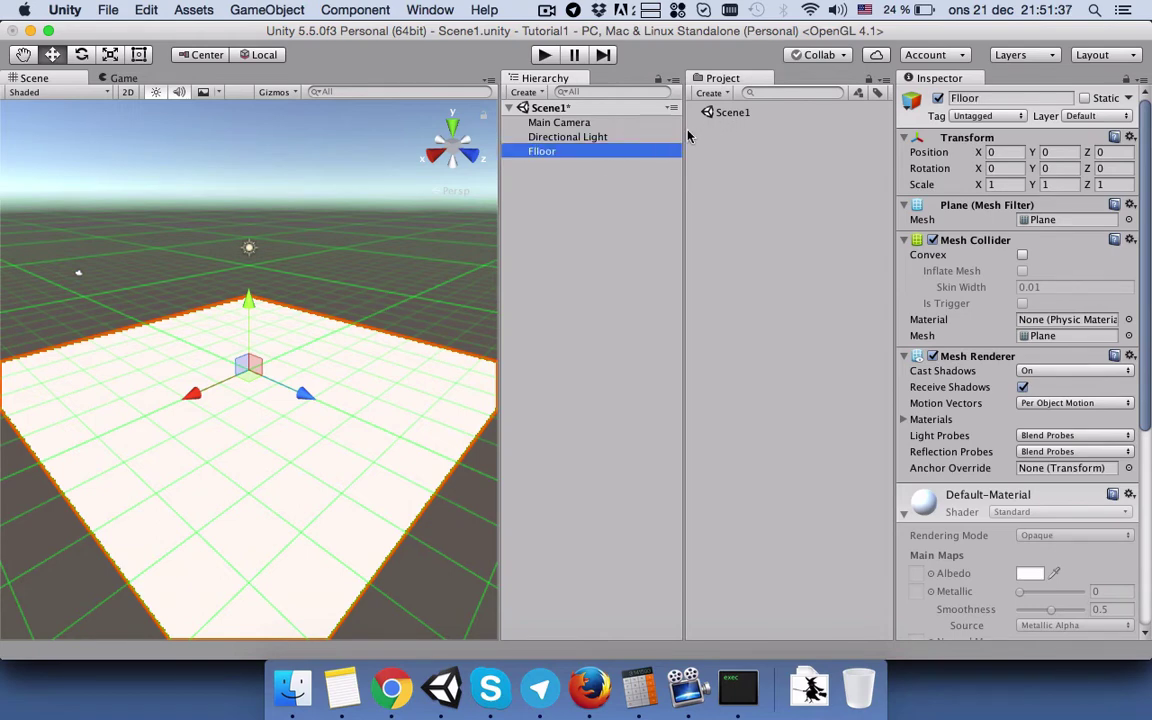
pyautogui.click(712, 92)
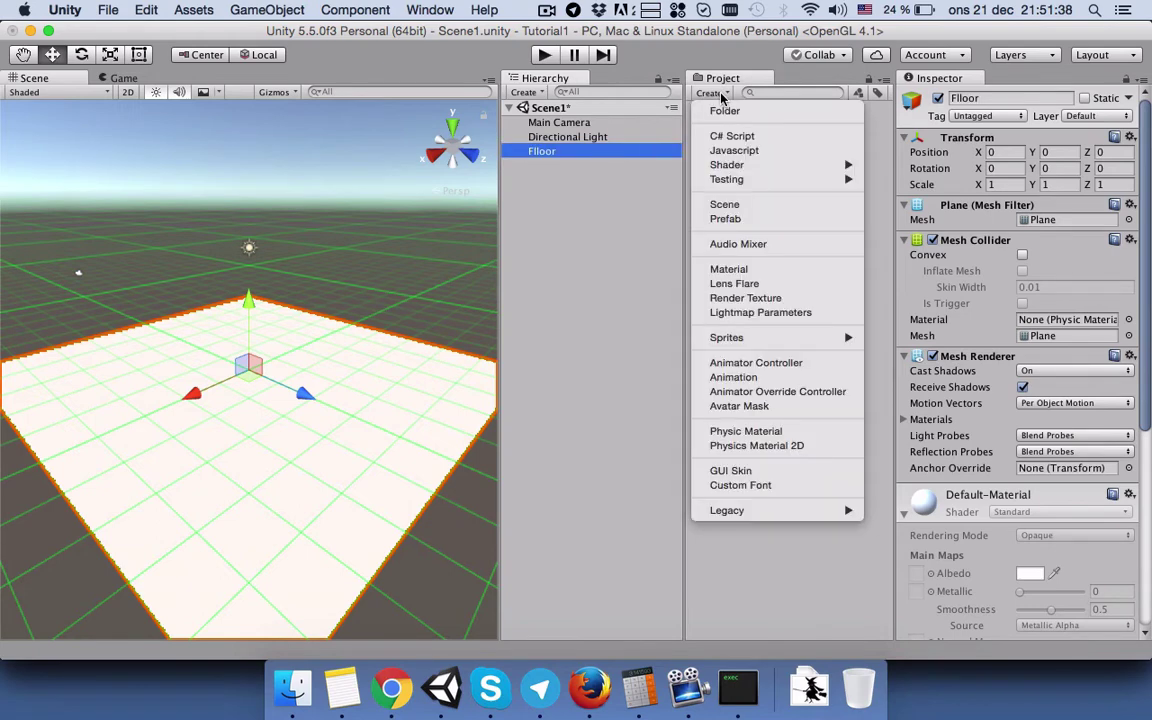
# Step: Create a new material asset named Floor
pyautogui.click(745, 269)
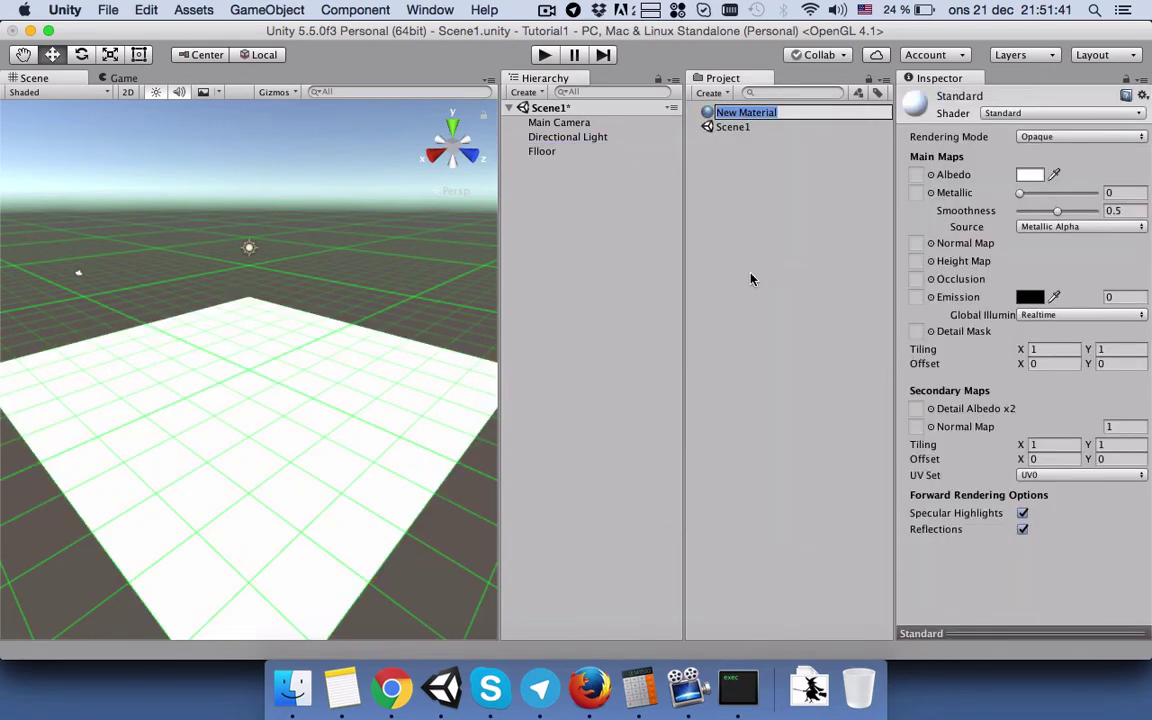
pyautogui.write('Fl')
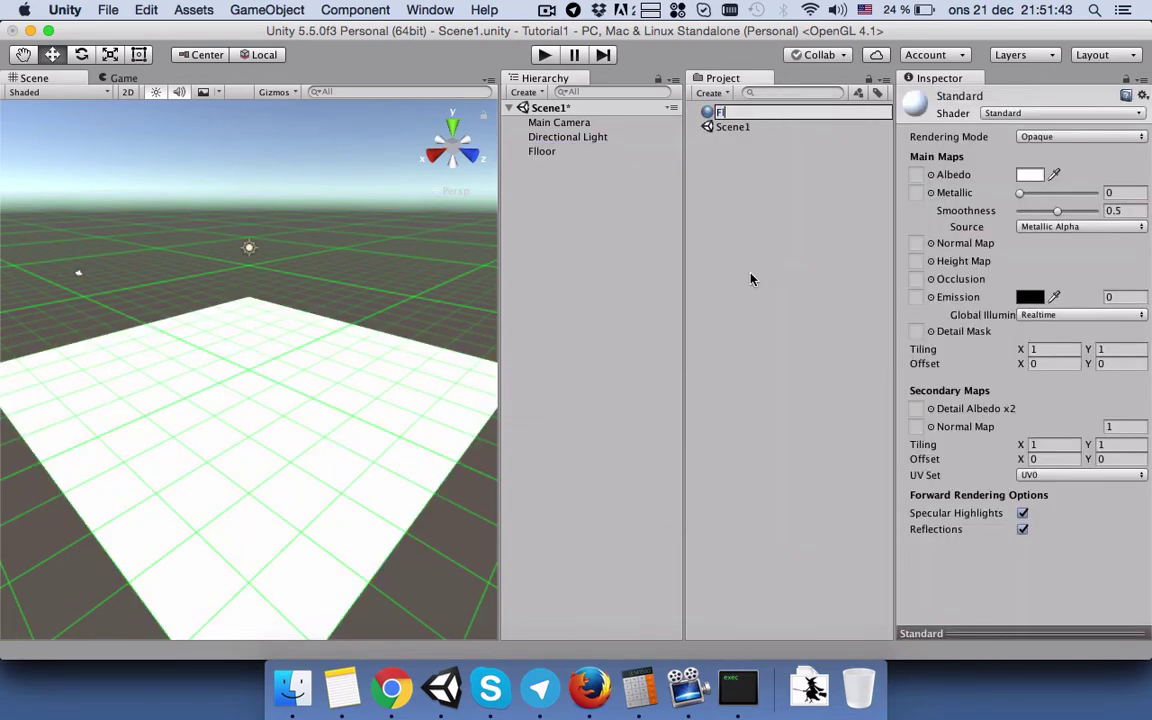
pyautogui.write('oor')
pyautogui.press('Return')
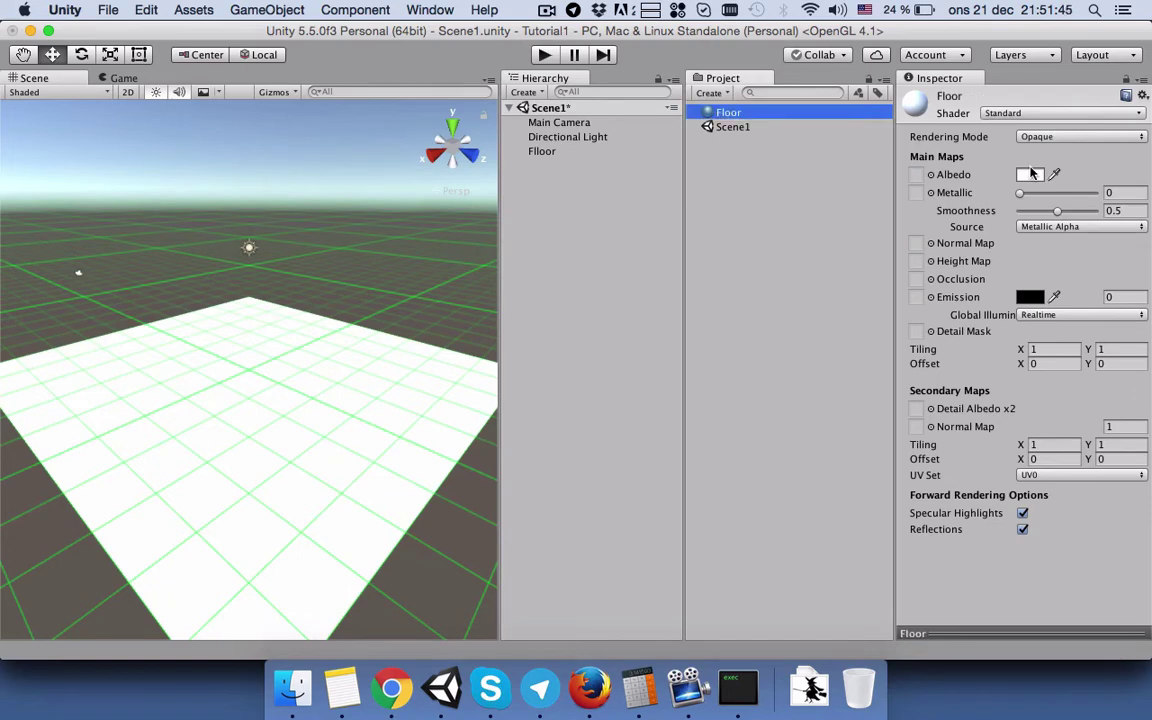
# Step: Give the Floor material a dark red albedo and apply it to the Flloor plane
pyautogui.click(1036, 175)
pyautogui.click(636, 328)
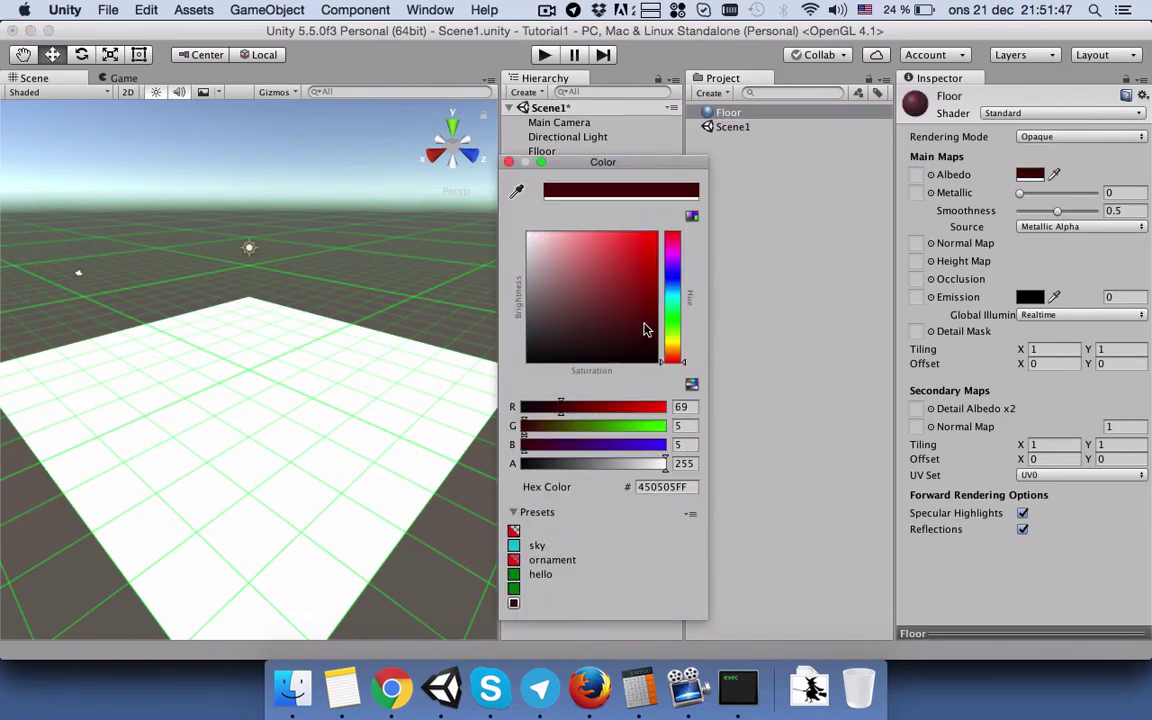
pyautogui.click(508, 162)
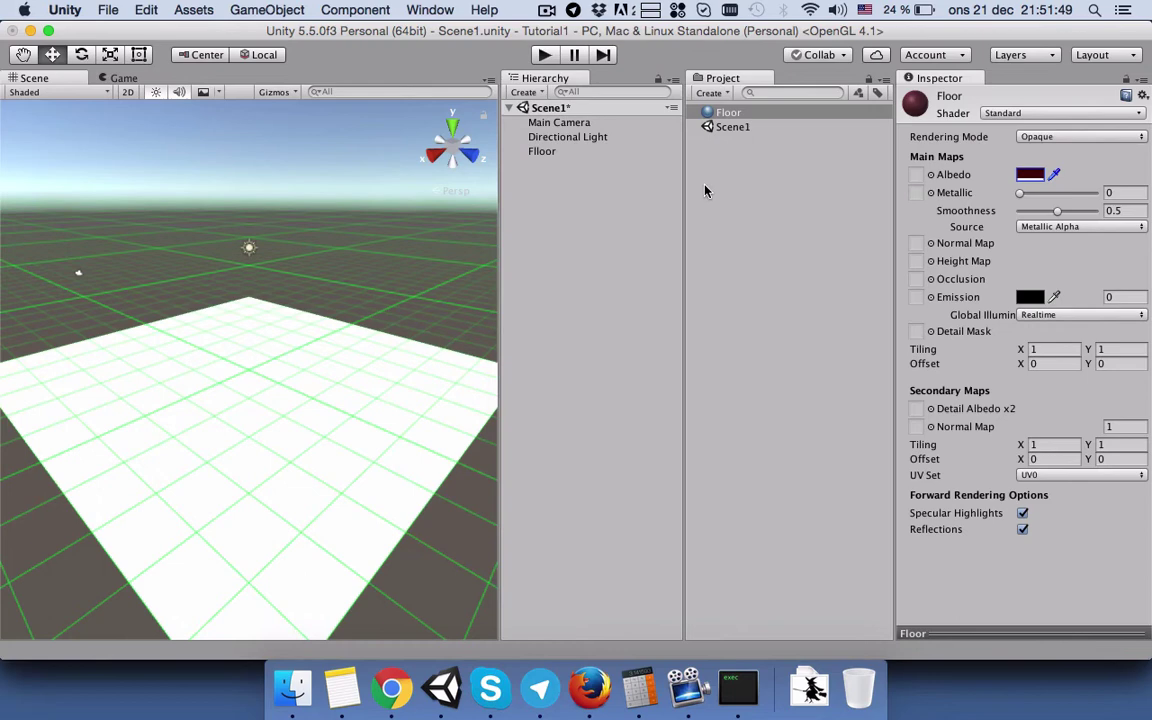
pyautogui.moveTo(724, 113)
pyautogui.mouseDown()
pyautogui.moveTo(254, 414)
pyautogui.moveTo(276, 407)
pyautogui.mouseUp()
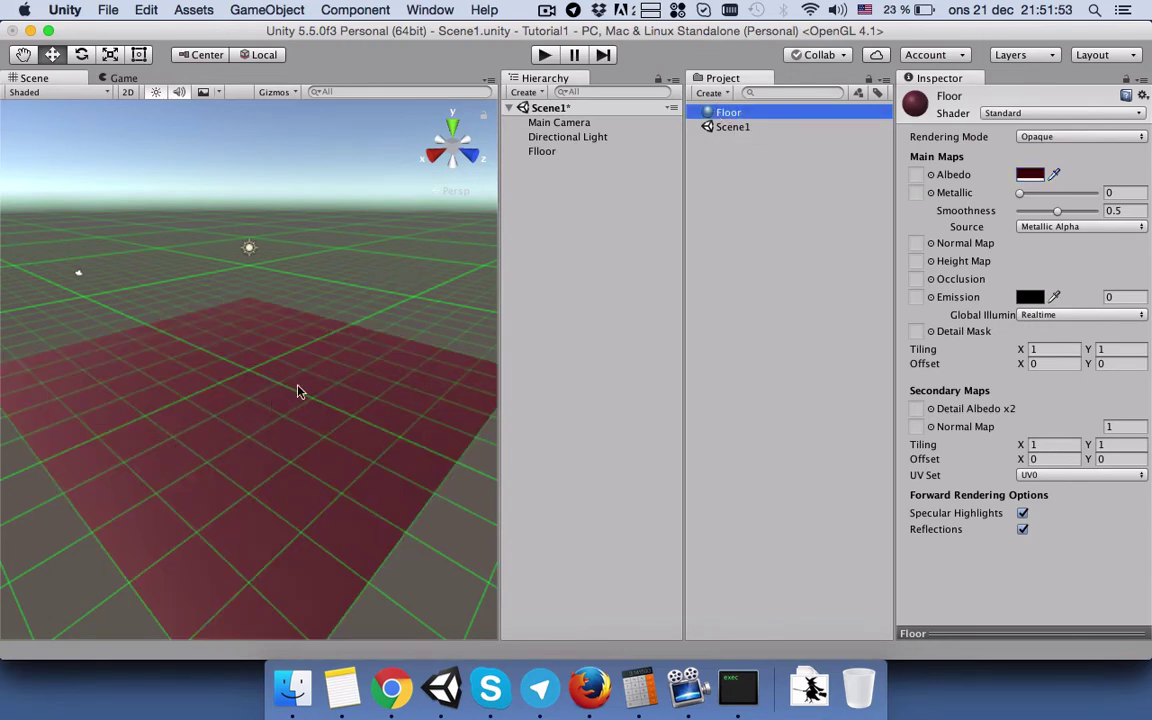
pyautogui.click(576, 190)
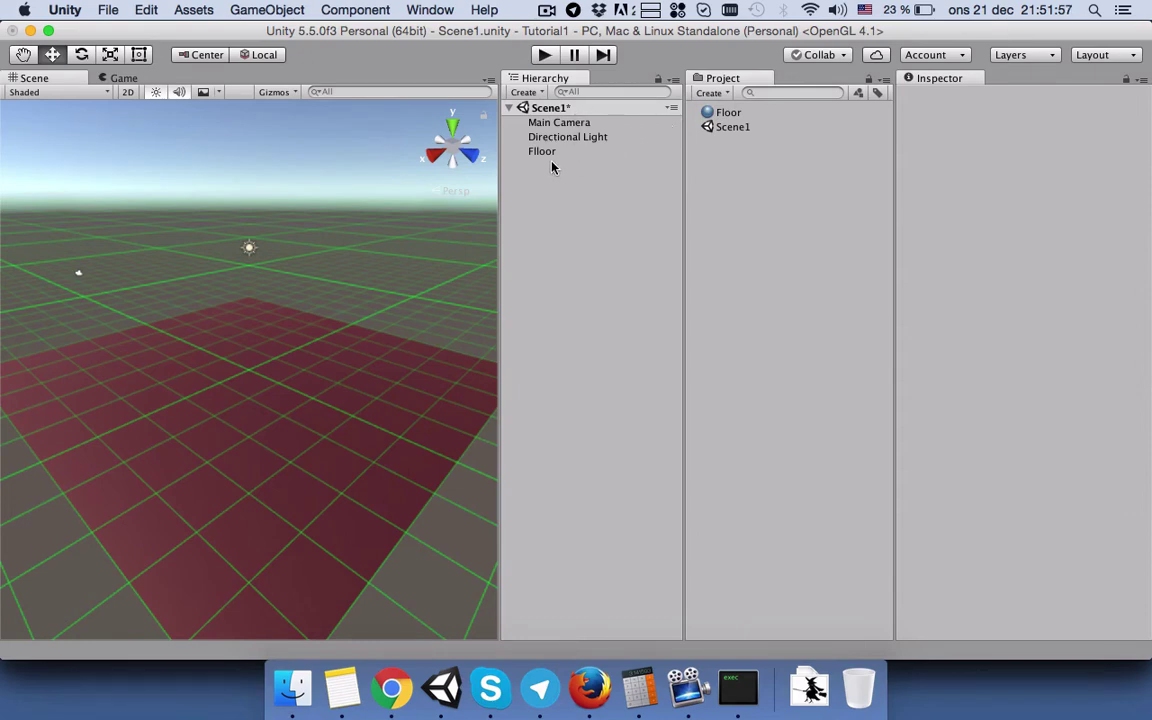
# Step: Start a new empty scene, saving Scene1's changes when prompted
pyautogui.click(103, 8)
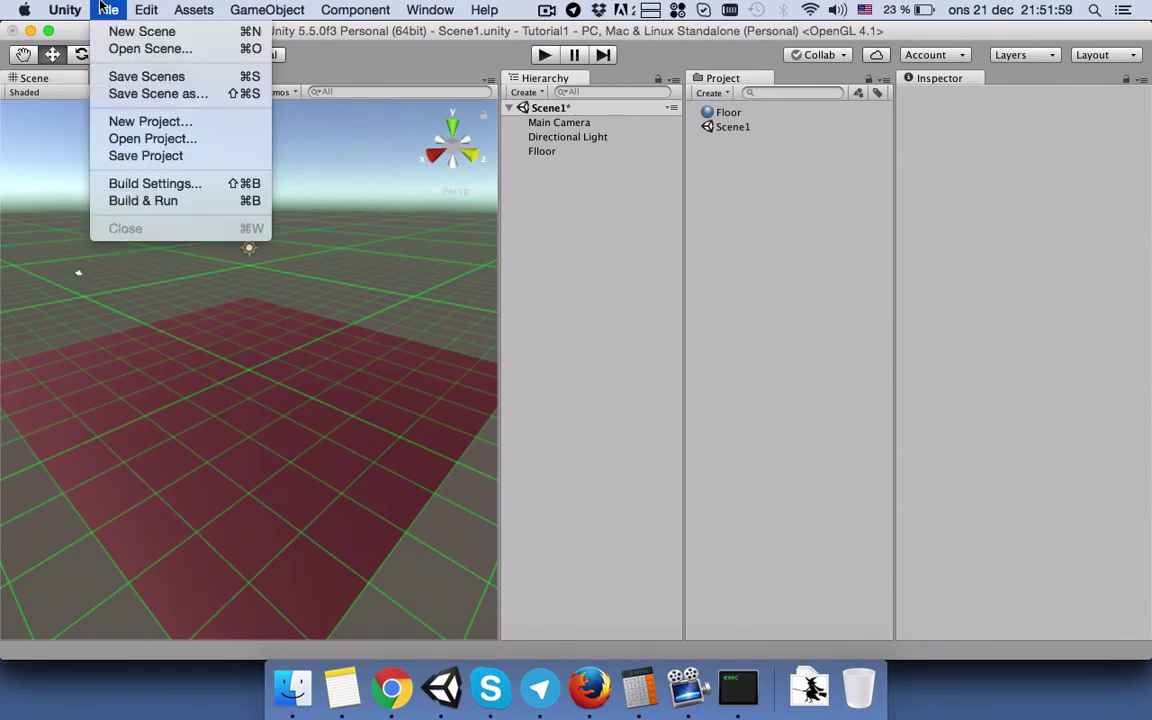
pyautogui.click(115, 31)
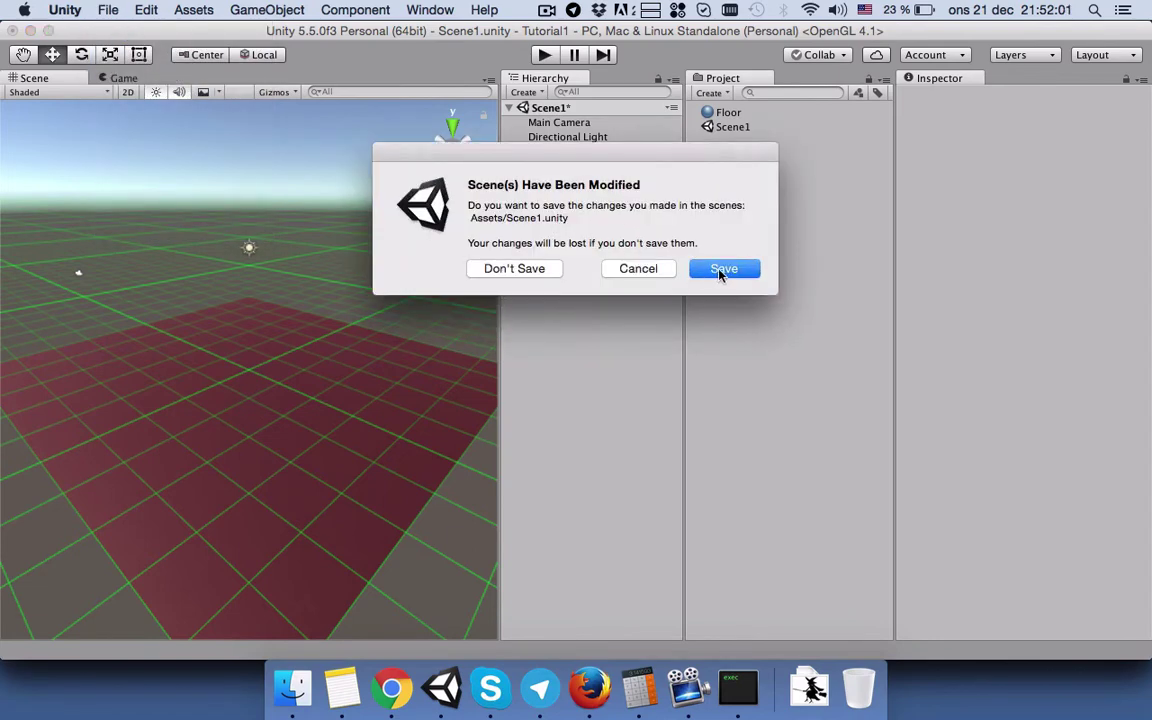
pyautogui.click(720, 270)
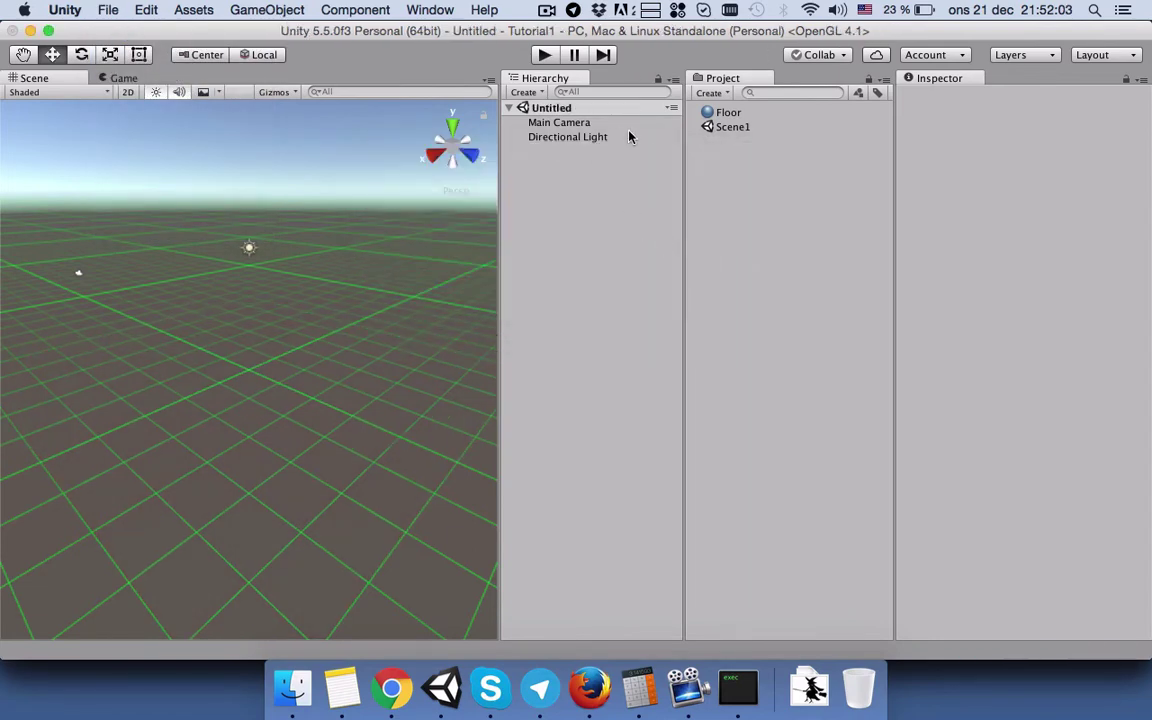
# Step: Save the new untitled scene to Assets as Scene2
pyautogui.press('super+s')
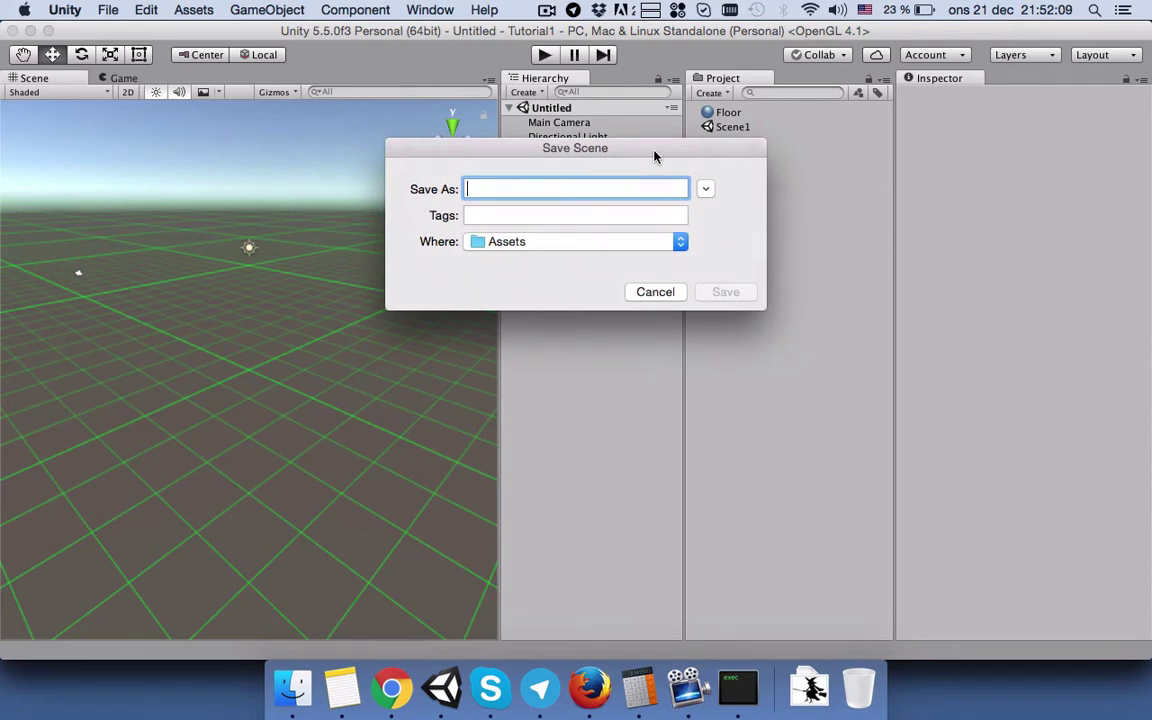
pyautogui.write('Scene2')
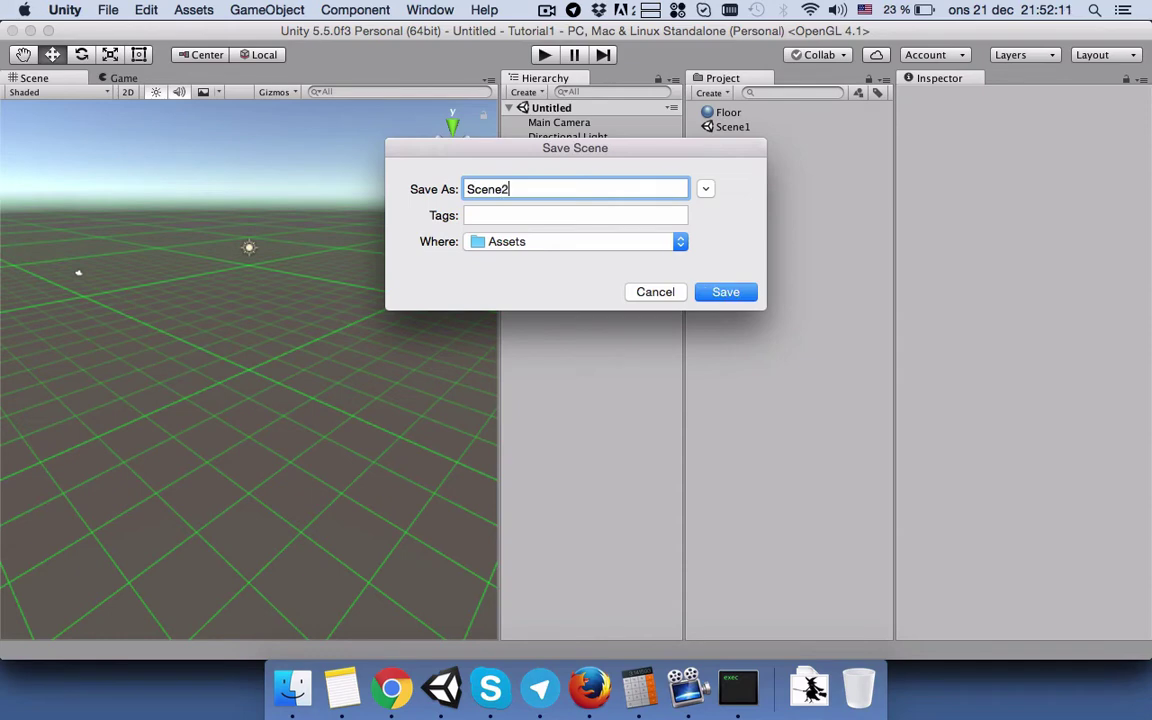
pyautogui.press('Return')
pyautogui.click(733, 141)
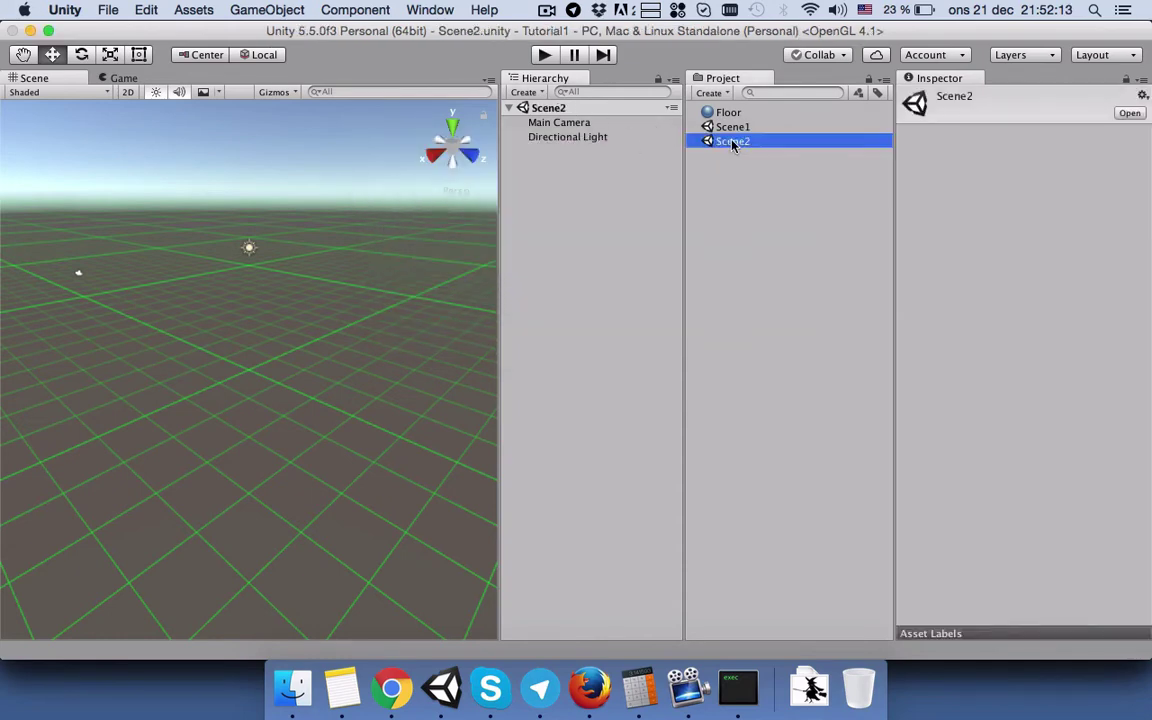
pyautogui.click(599, 167)
pyautogui.click(541, 92)
pyautogui.moveTo(548, 139)
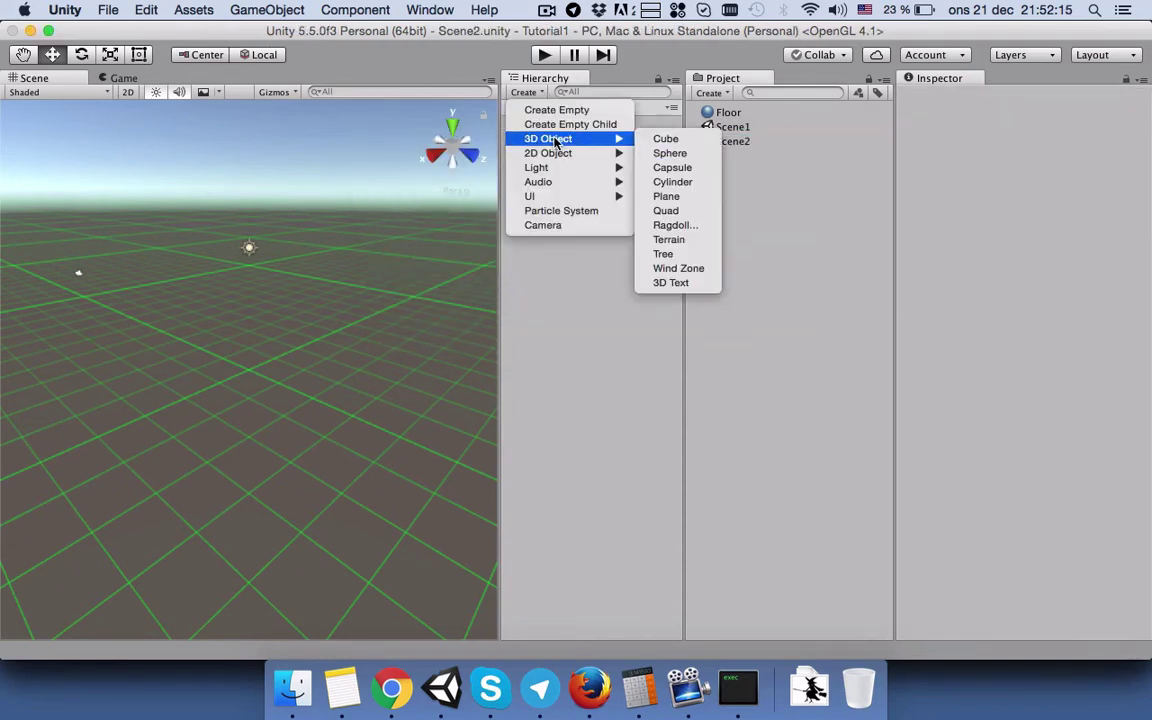
# Step: Add a capsule and a cylinder to Scene2
pyautogui.click(688, 167)
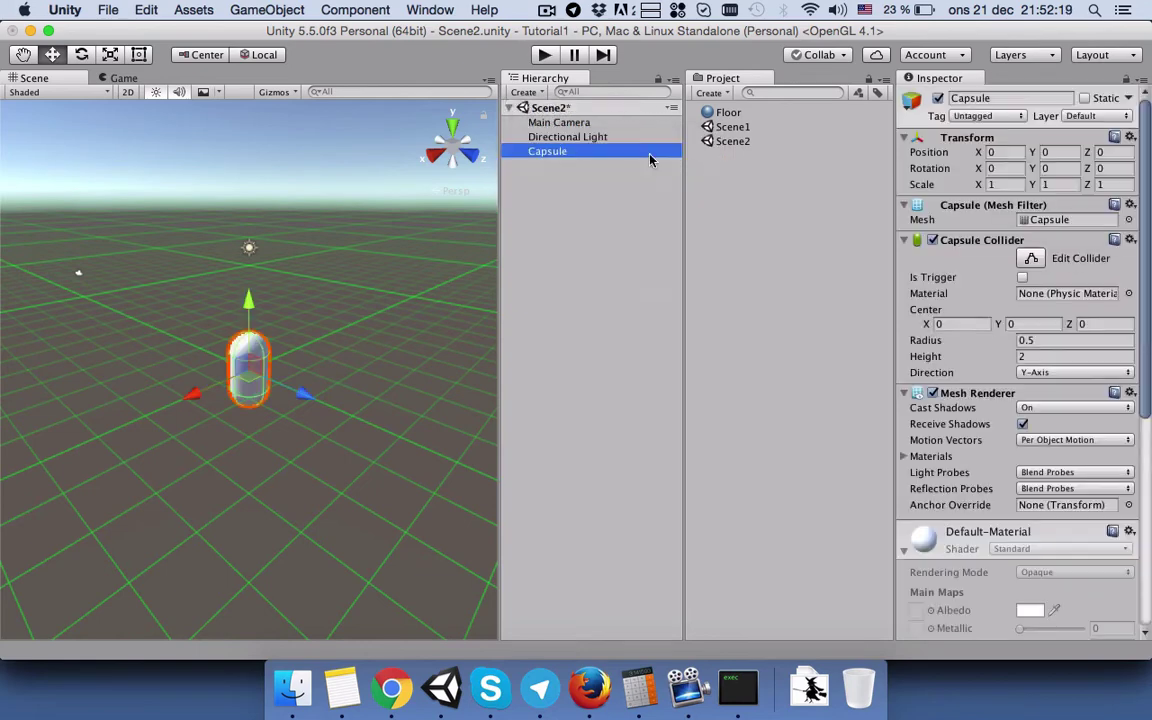
pyautogui.click(543, 93)
pyautogui.moveTo(548, 138)
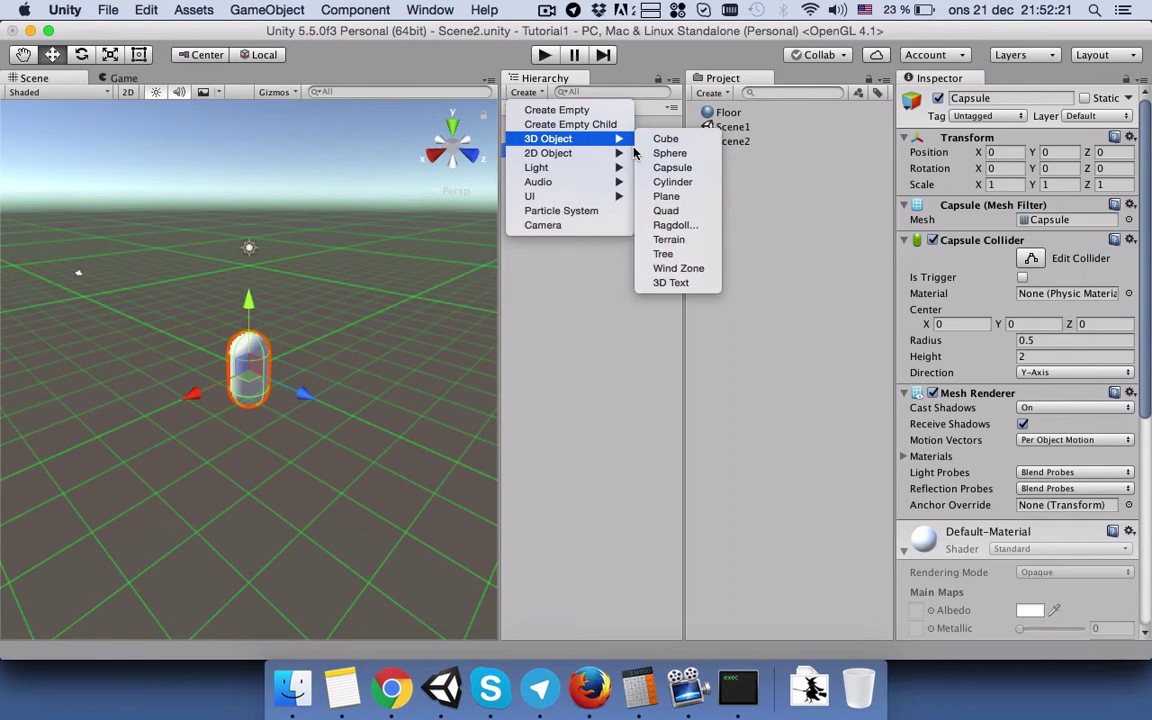
pyautogui.click(672, 182)
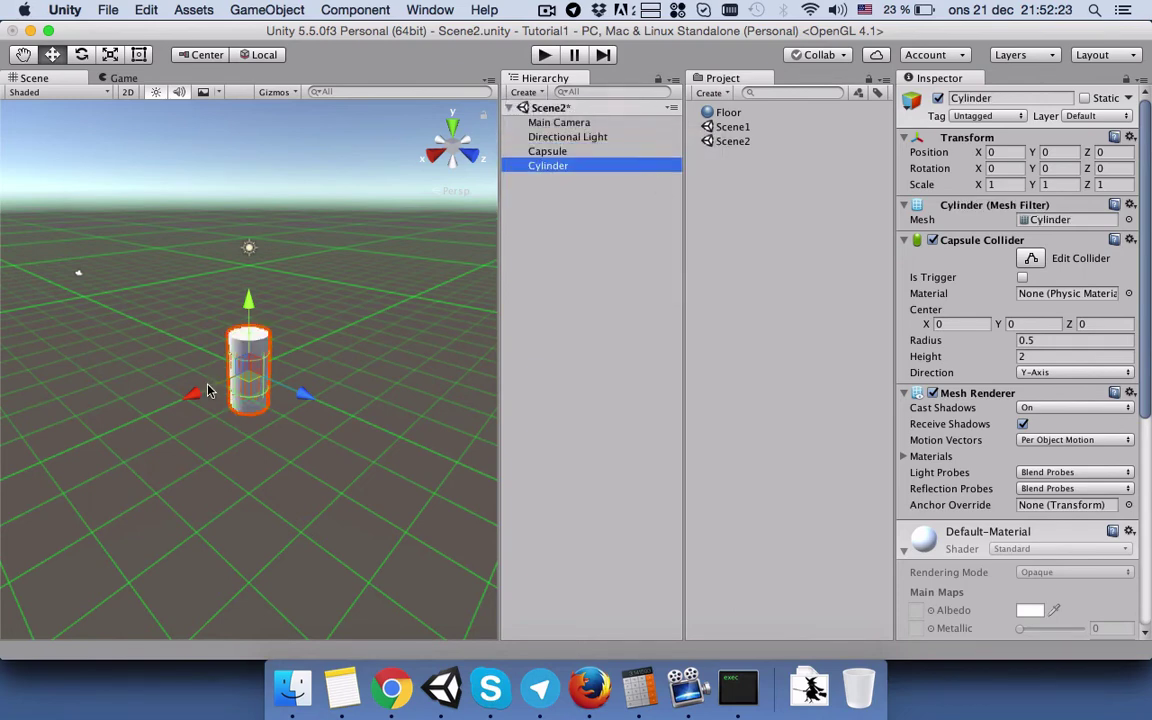
# Step: Move the cylinder and capsule apart in opposite directions along X, then save Scene2
pyautogui.moveTo(207, 391); pyautogui.dragTo(290, 360)
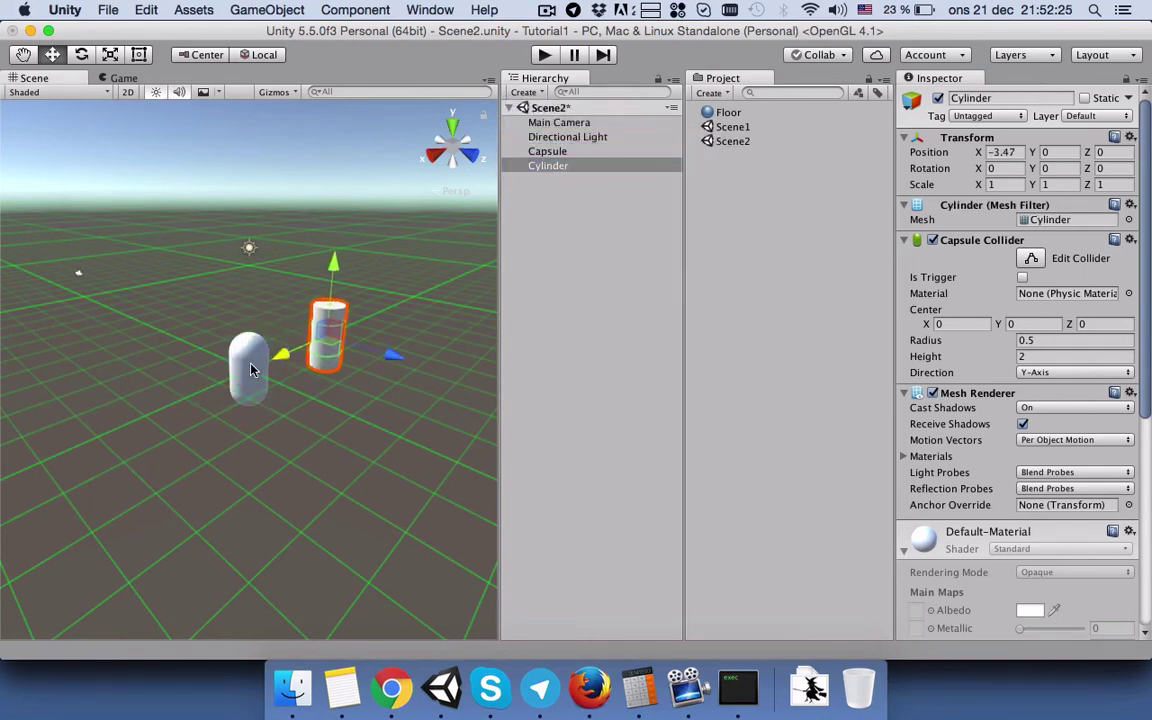
pyautogui.click(251, 370)
pyautogui.moveTo(193, 393); pyautogui.dragTo(123, 378)
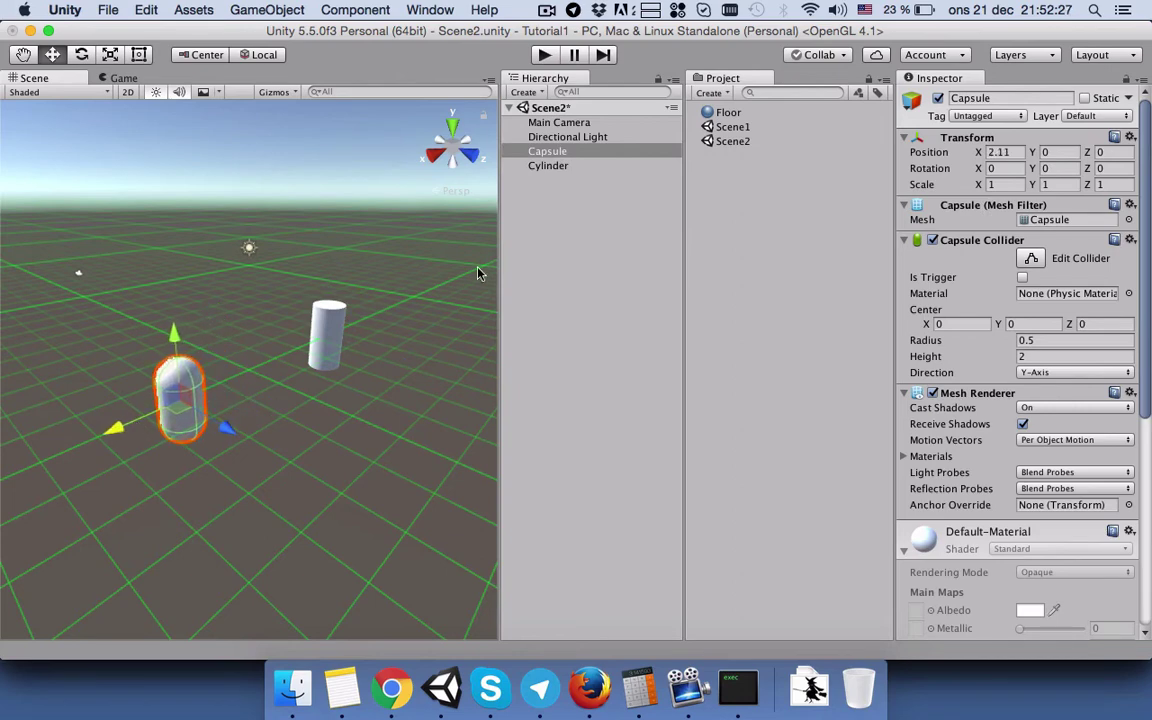
pyautogui.click(538, 203)
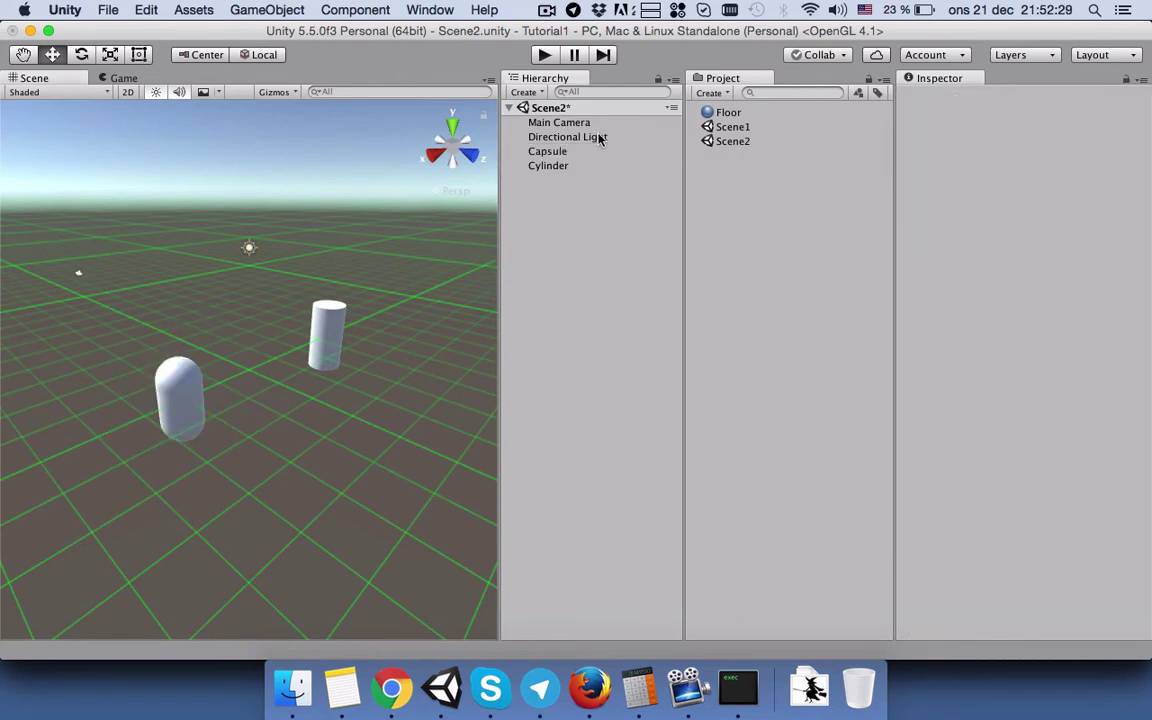
pyautogui.press('super+s')
pyautogui.click(733, 128)
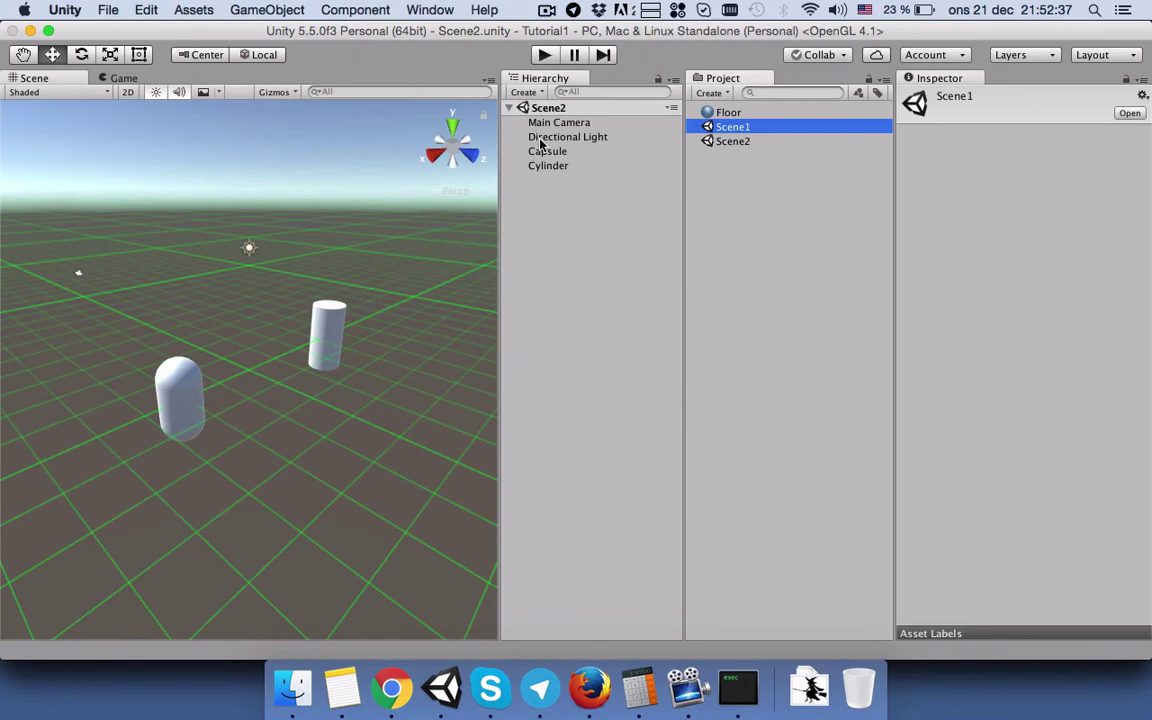
# Step: Open Scene1 additively so it loads alongside Scene2
pyautogui.rightClick(755, 133)
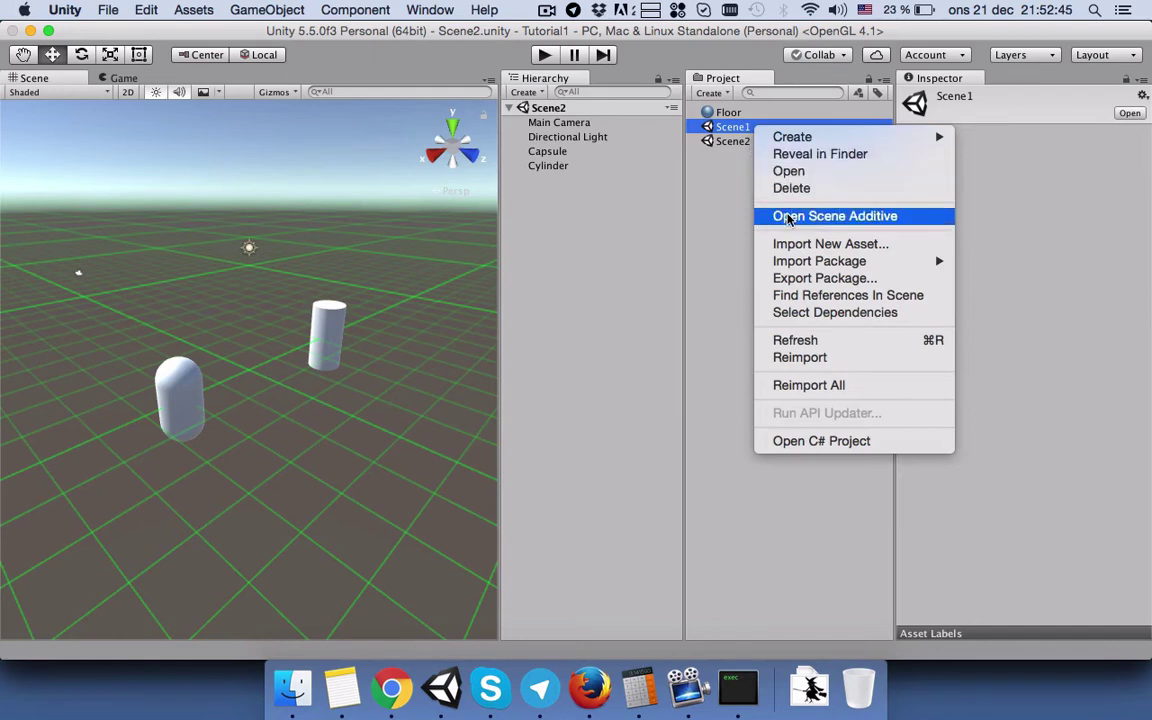
pyautogui.click(789, 217)
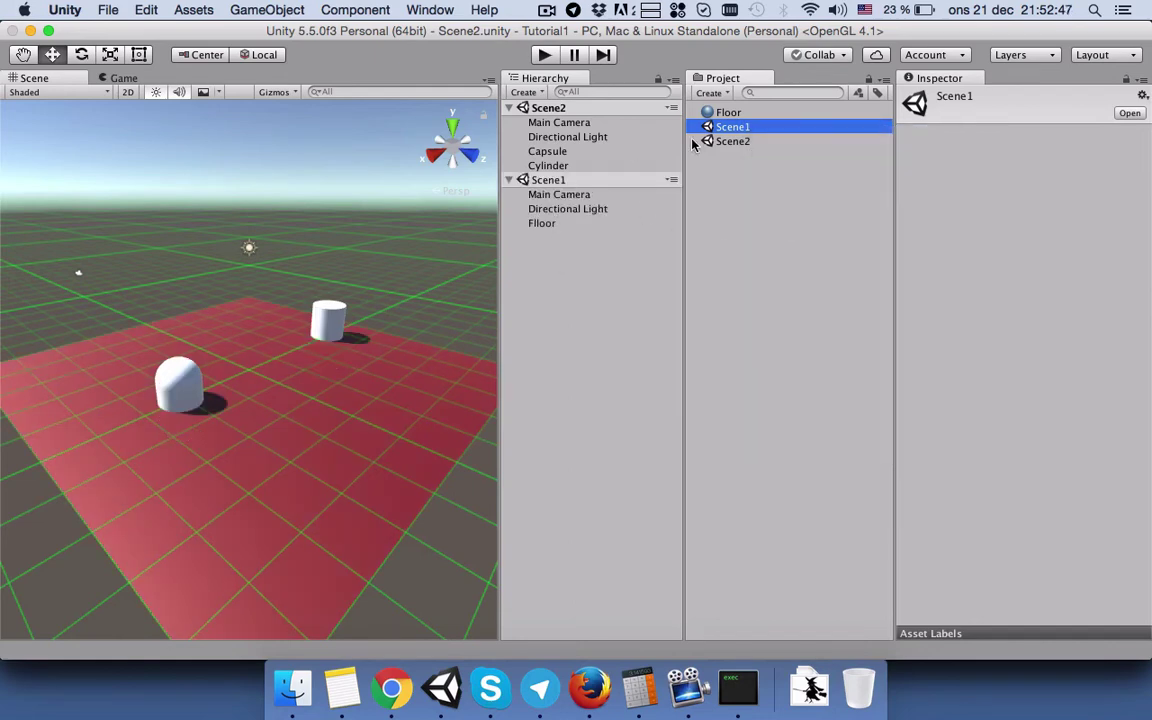
pyautogui.moveTo(735, 128)
pyautogui.mouseDown()
pyautogui.moveTo(592, 288)
pyautogui.moveTo(558, 187)
pyautogui.mouseUp()
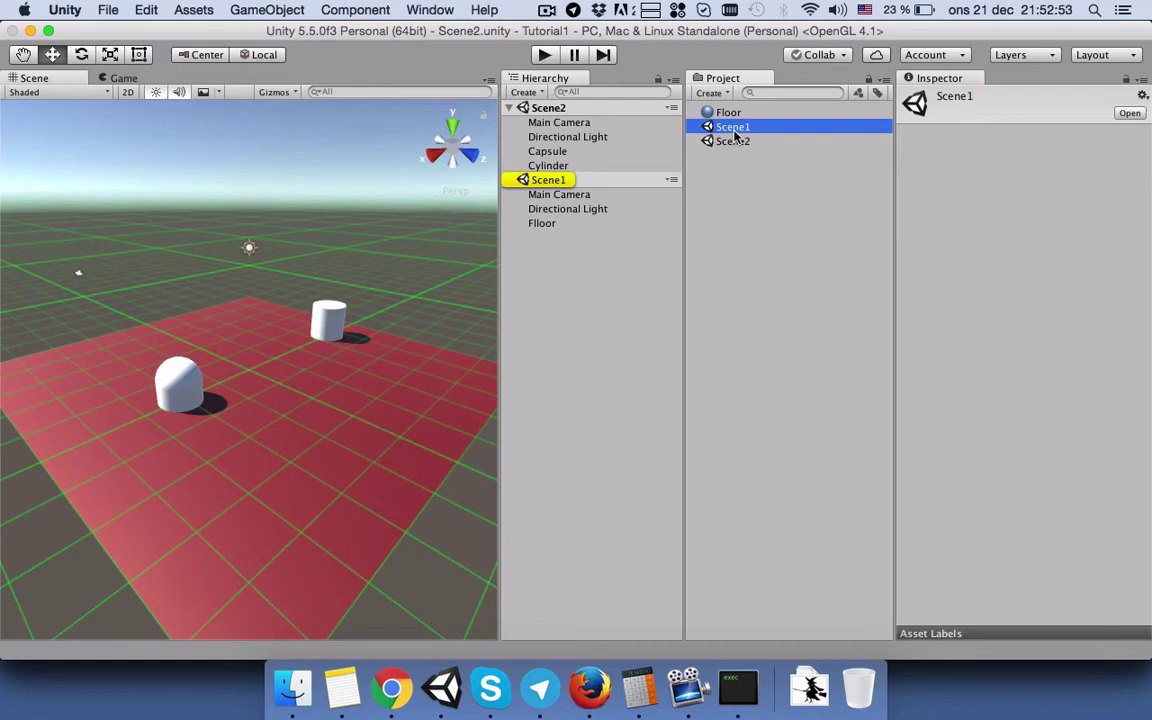
pyautogui.click(584, 250)
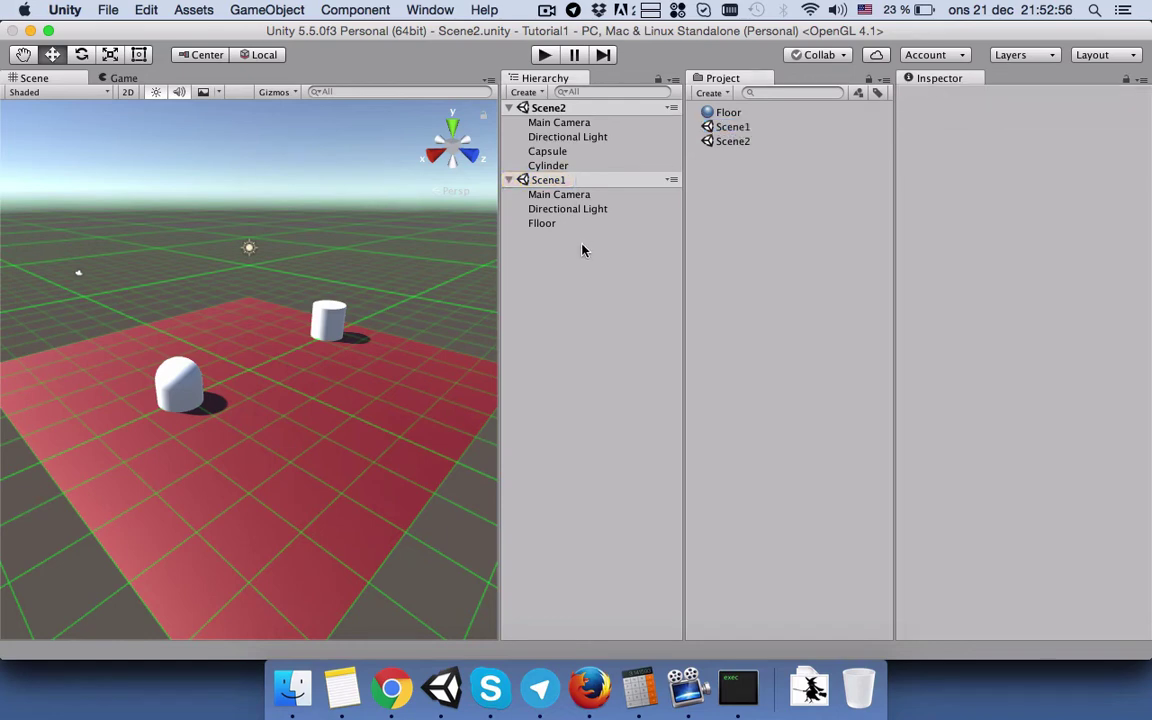
# Step: Raise the cylinder and capsule along Y so they sit above the red floor
pyautogui.click(365, 362)
pyautogui.click(335, 328)
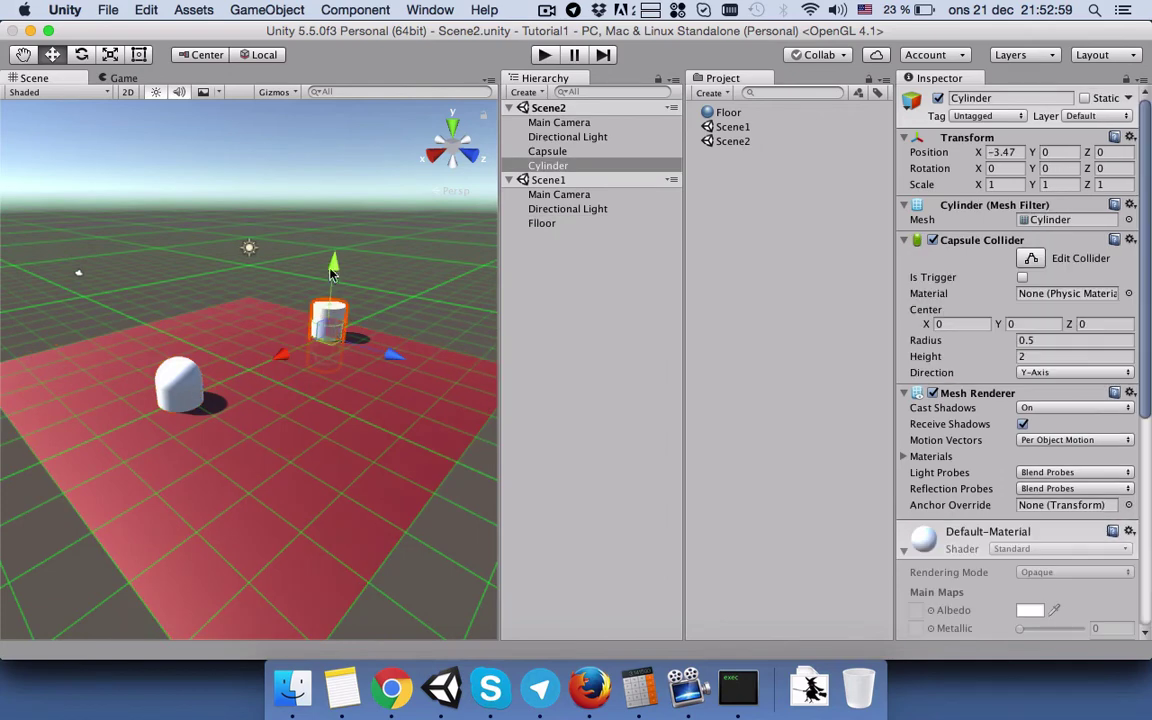
pyautogui.moveTo(334, 262); pyautogui.dragTo(333, 235)
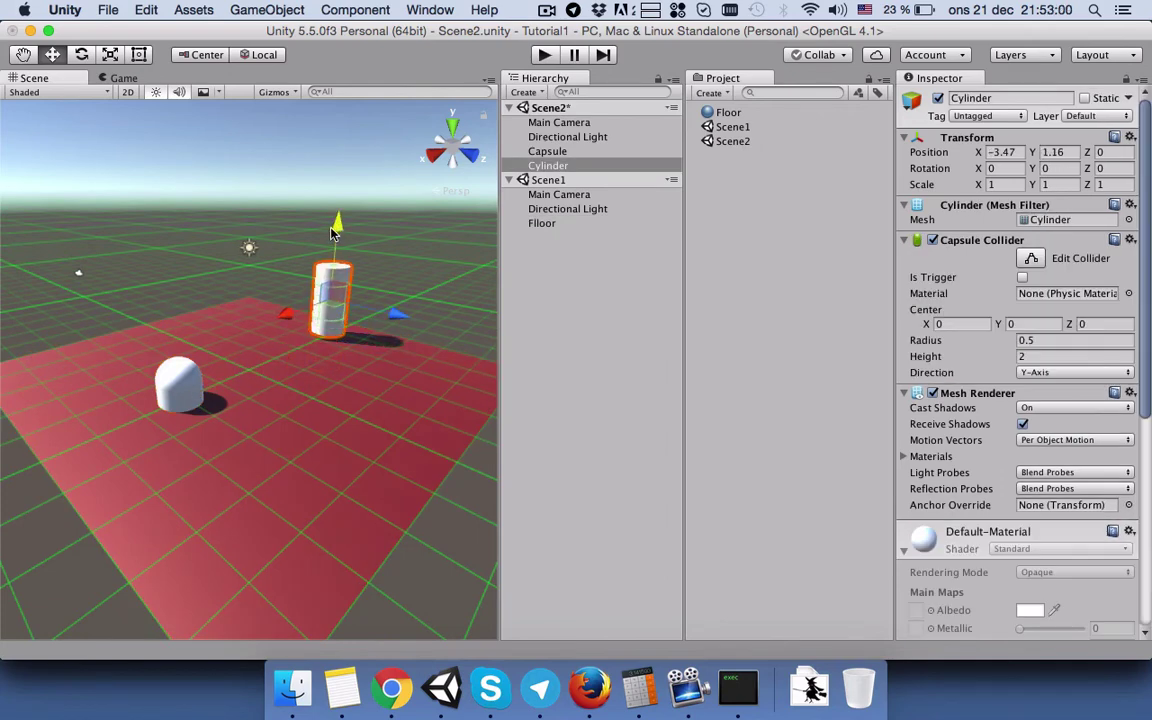
pyautogui.click(175, 380)
pyautogui.moveTo(172, 333)
pyautogui.mouseDown()
pyautogui.moveTo(172, 288)
pyautogui.moveTo(177, 303)
pyautogui.mouseUp()
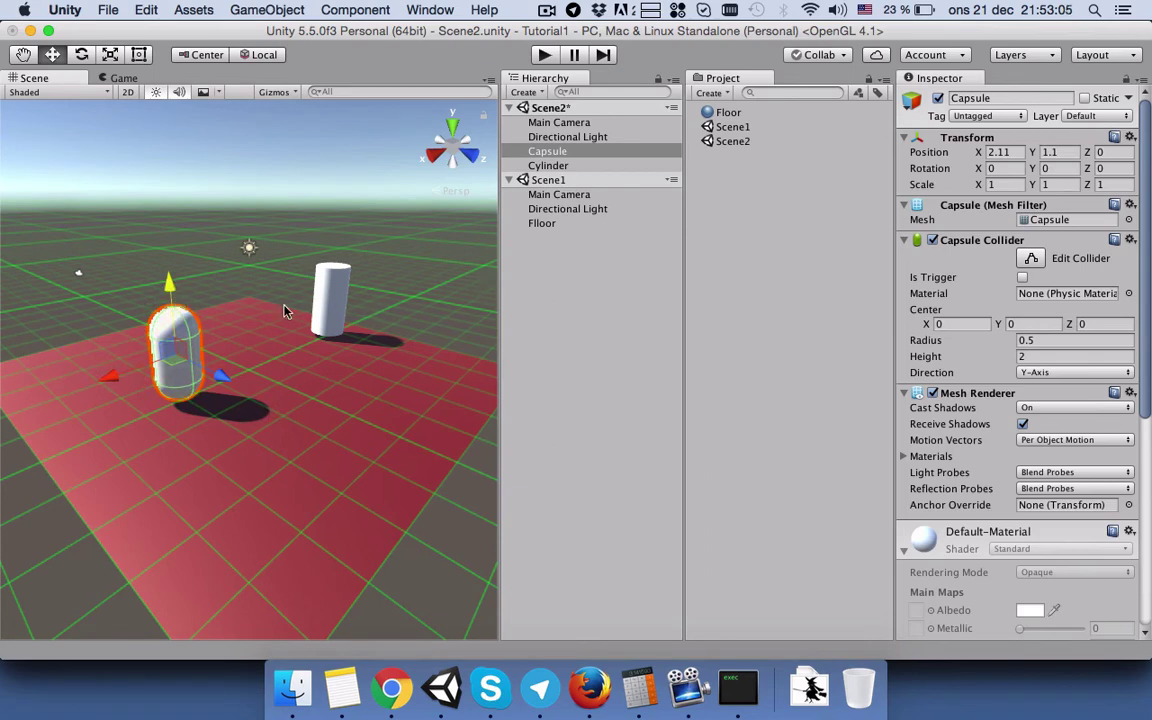
pyautogui.click(576, 257)
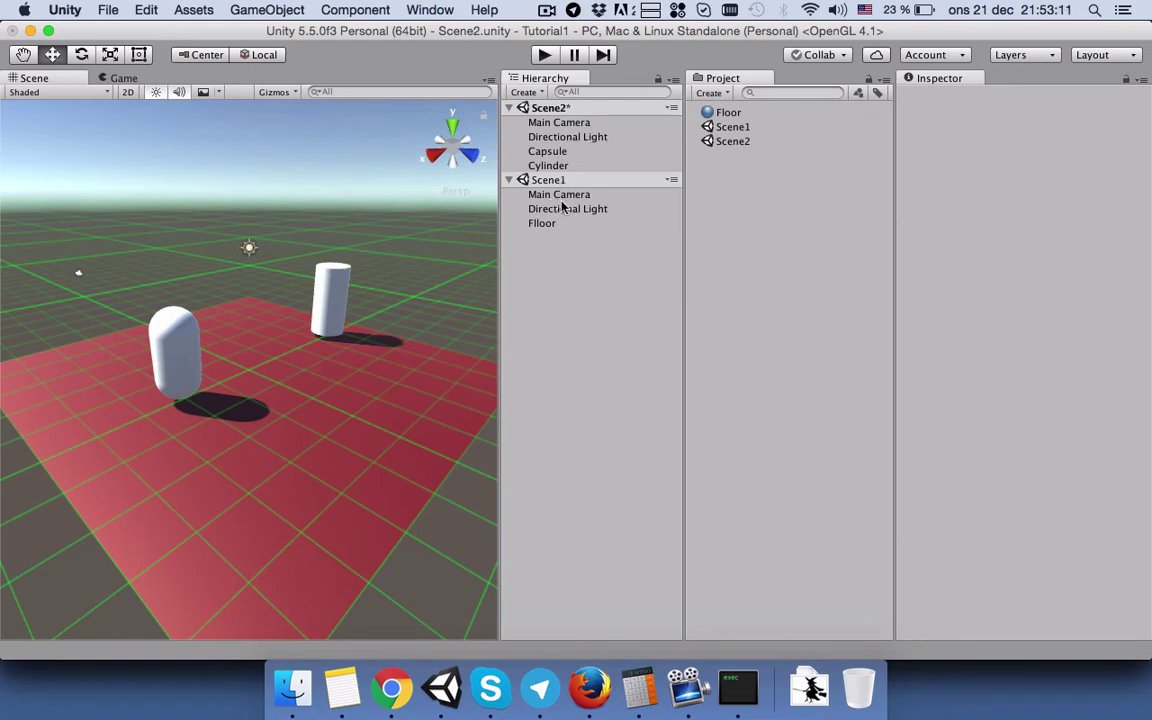
# Step: Move Scene1's Directional Light over toward the capsule
pyautogui.click(573, 141)
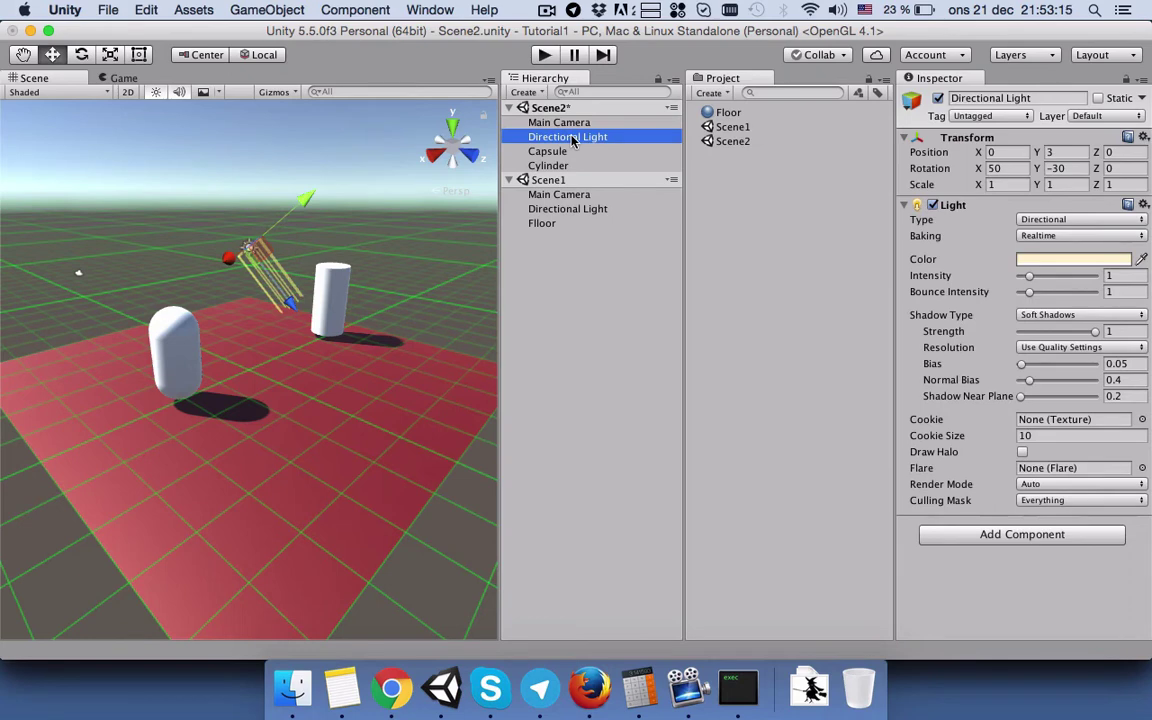
pyautogui.keyDown('super'); pyautogui.click(583, 209); pyautogui.keyUp('super')
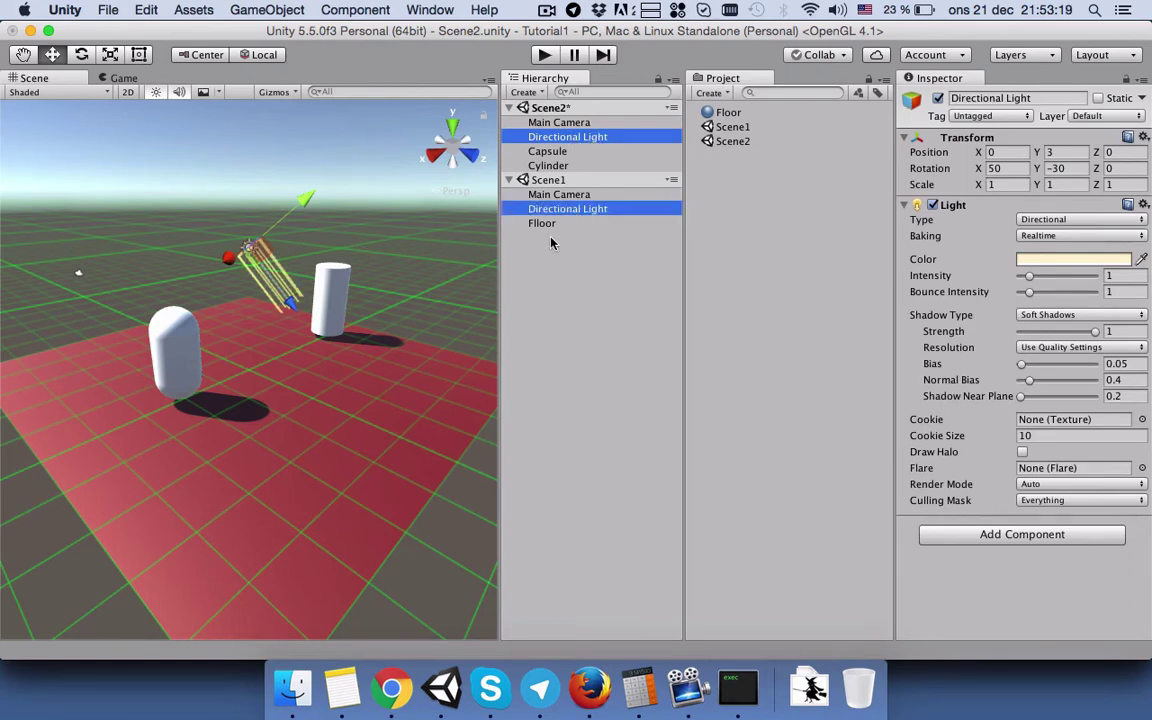
pyautogui.click(565, 250)
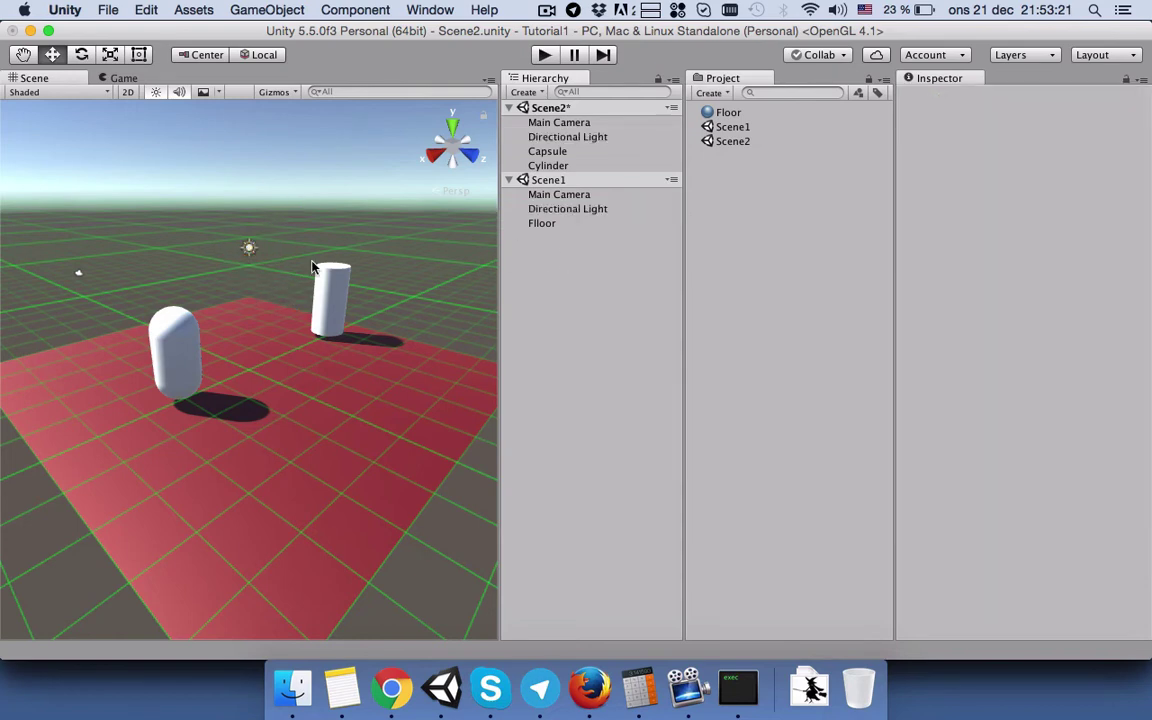
pyautogui.click(578, 211)
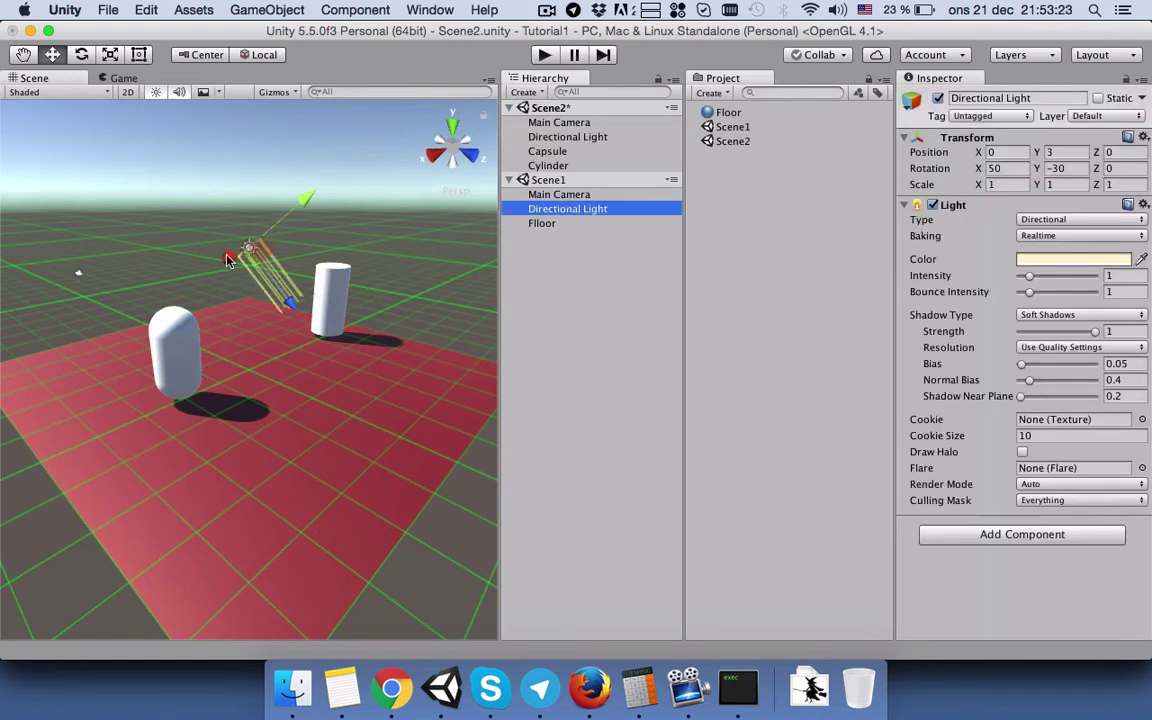
pyautogui.moveTo(208, 232); pyautogui.dragTo(165, 262)
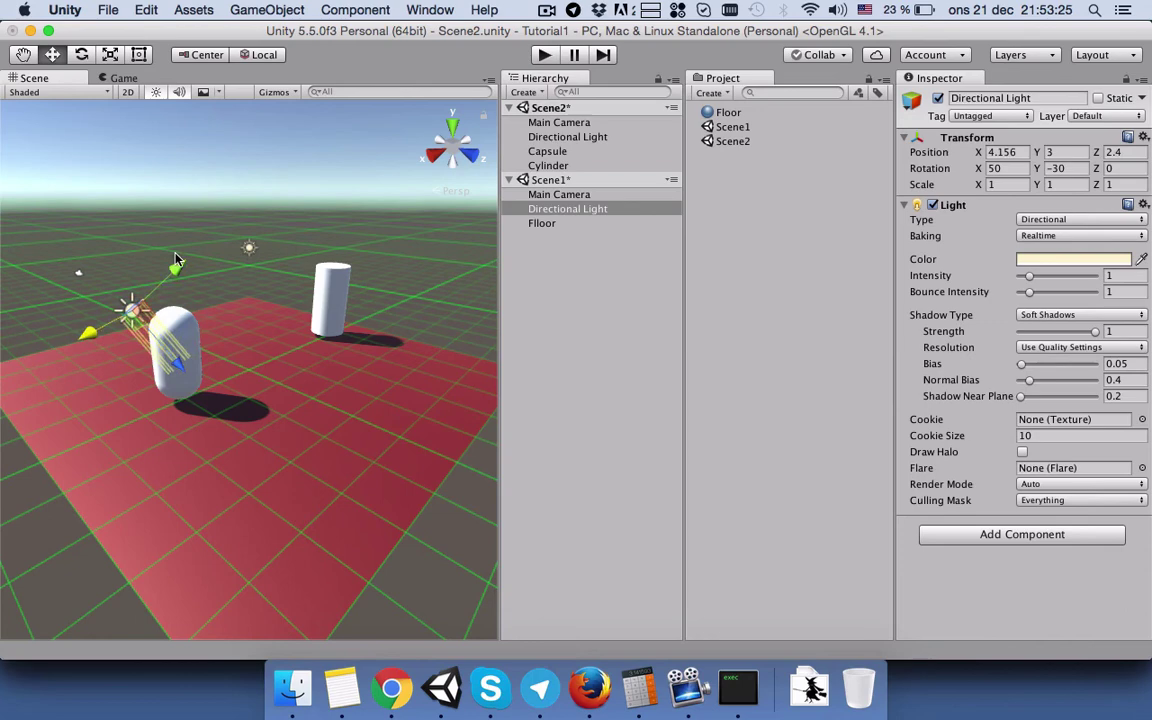
# Step: Set both directional lights' intensity to 2.62
pyautogui.keyDown('super'); pyautogui.click(577, 139); pyautogui.keyUp('super')
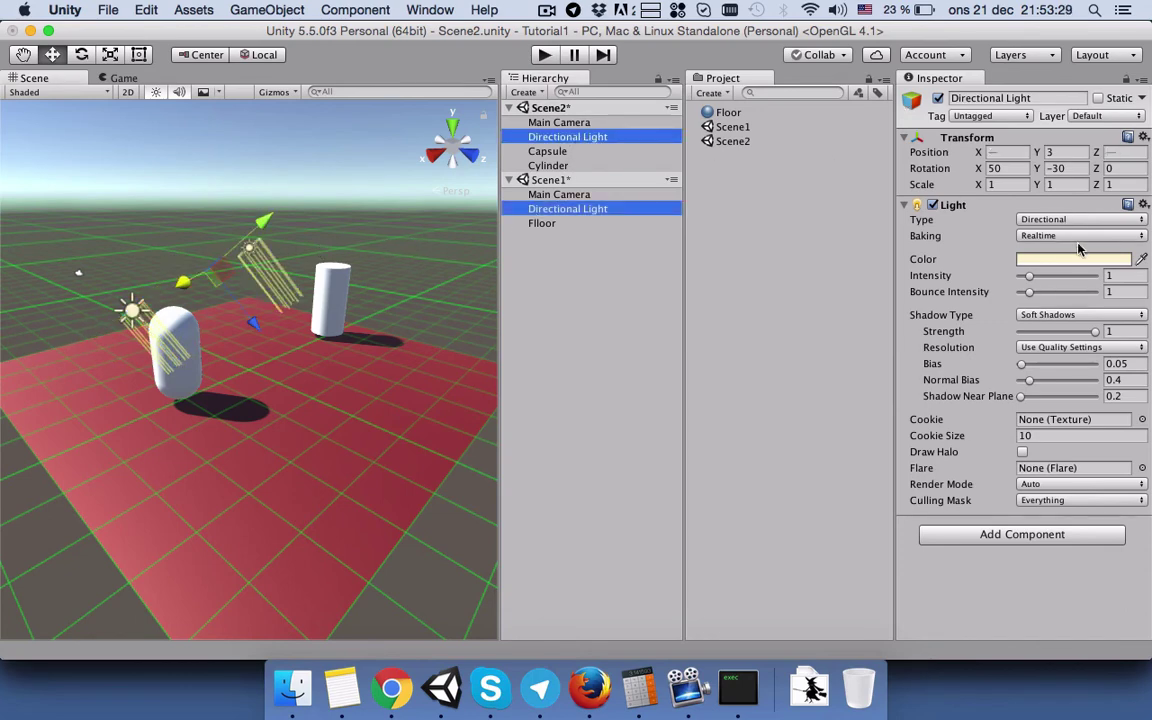
pyautogui.moveTo(1030, 276); pyautogui.dragTo(1046, 279)
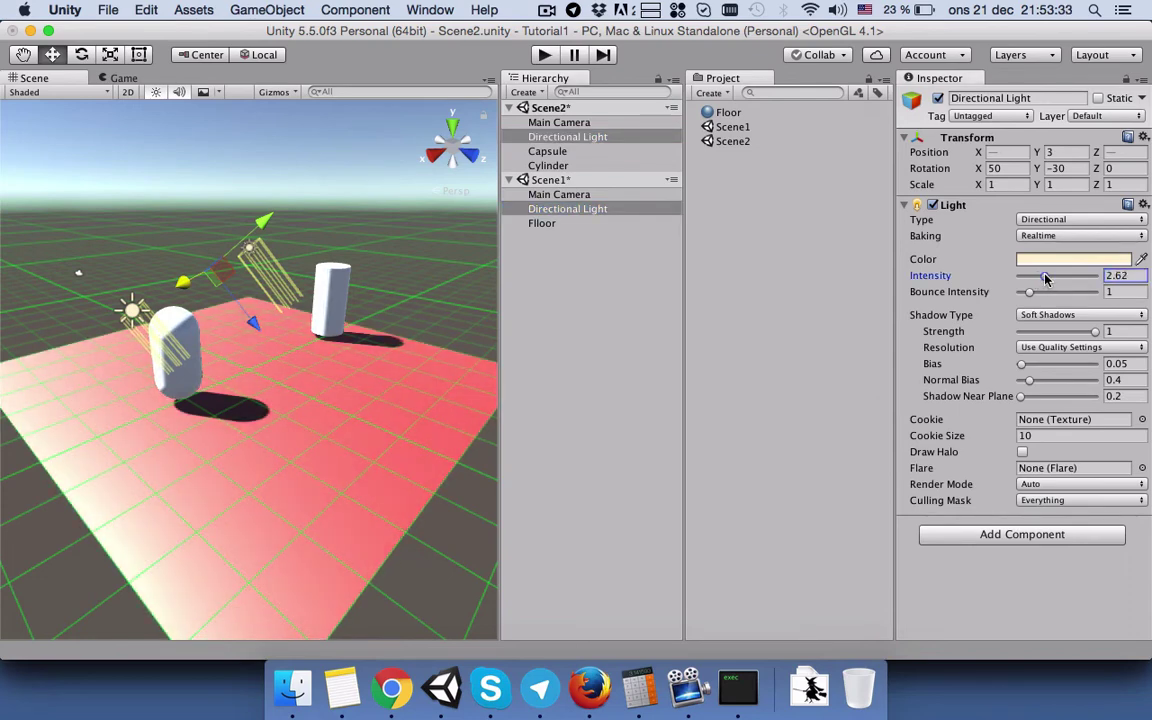
pyautogui.click(602, 143)
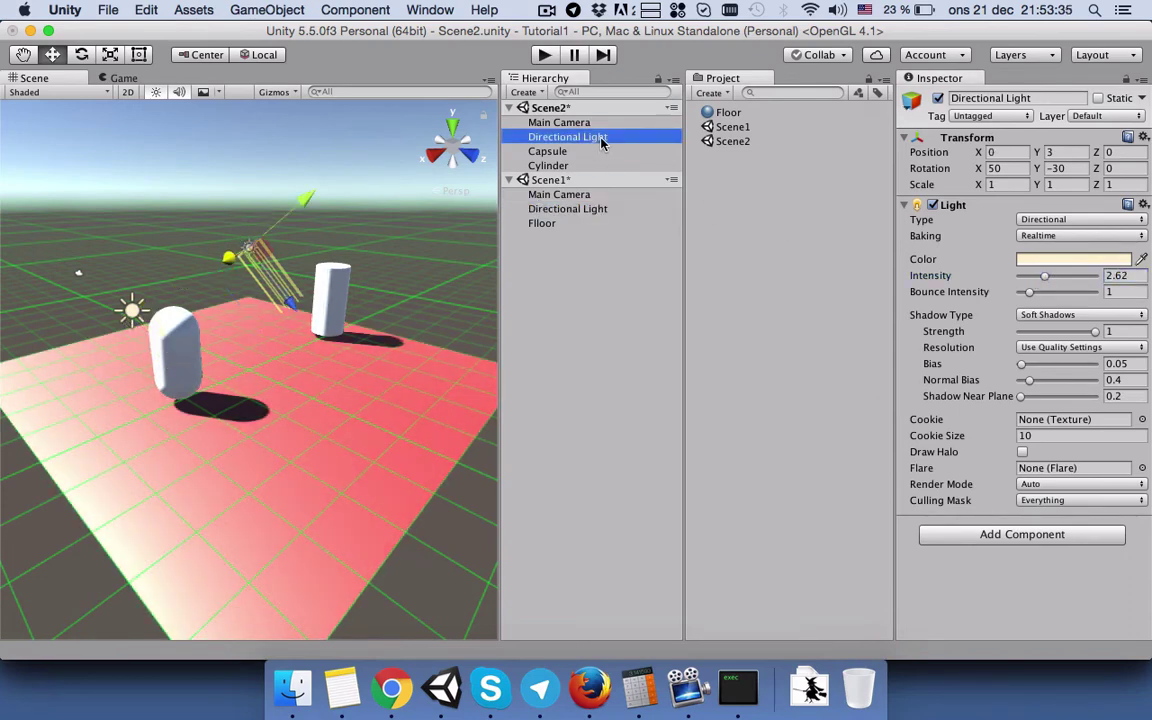
# Step: Colour Scene2's Directional Light a deep saturated blue
pyautogui.click(1073, 259)
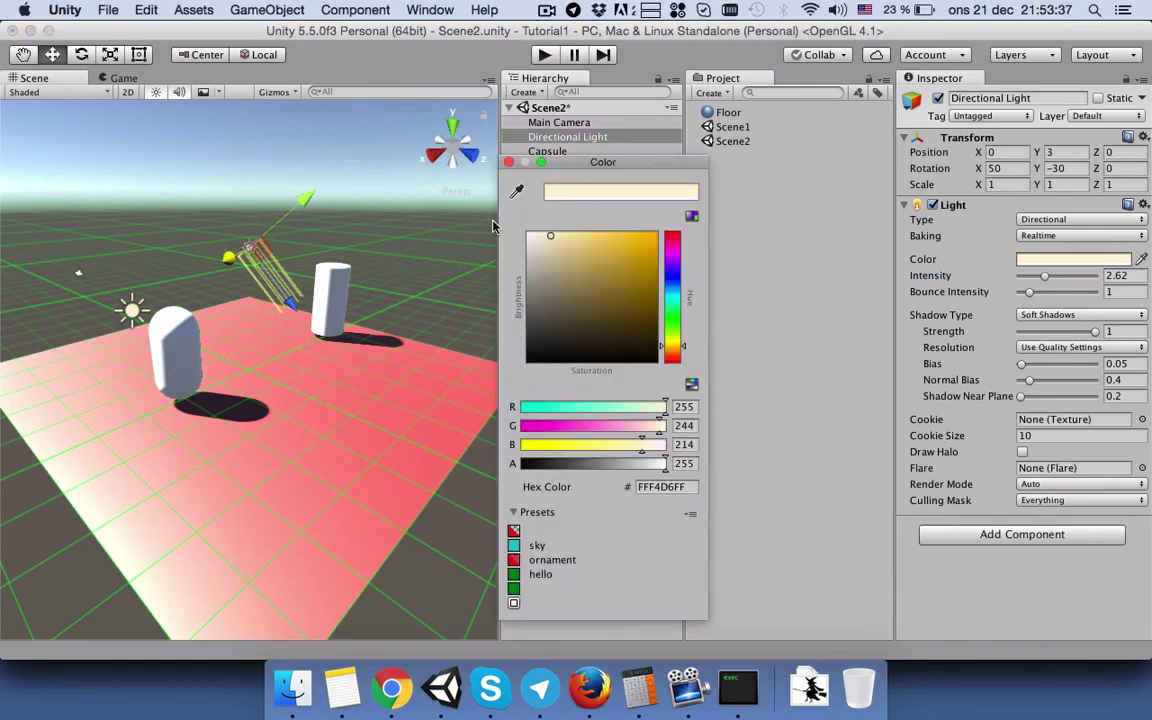
pyautogui.click(671, 274)
pyautogui.click(638, 256)
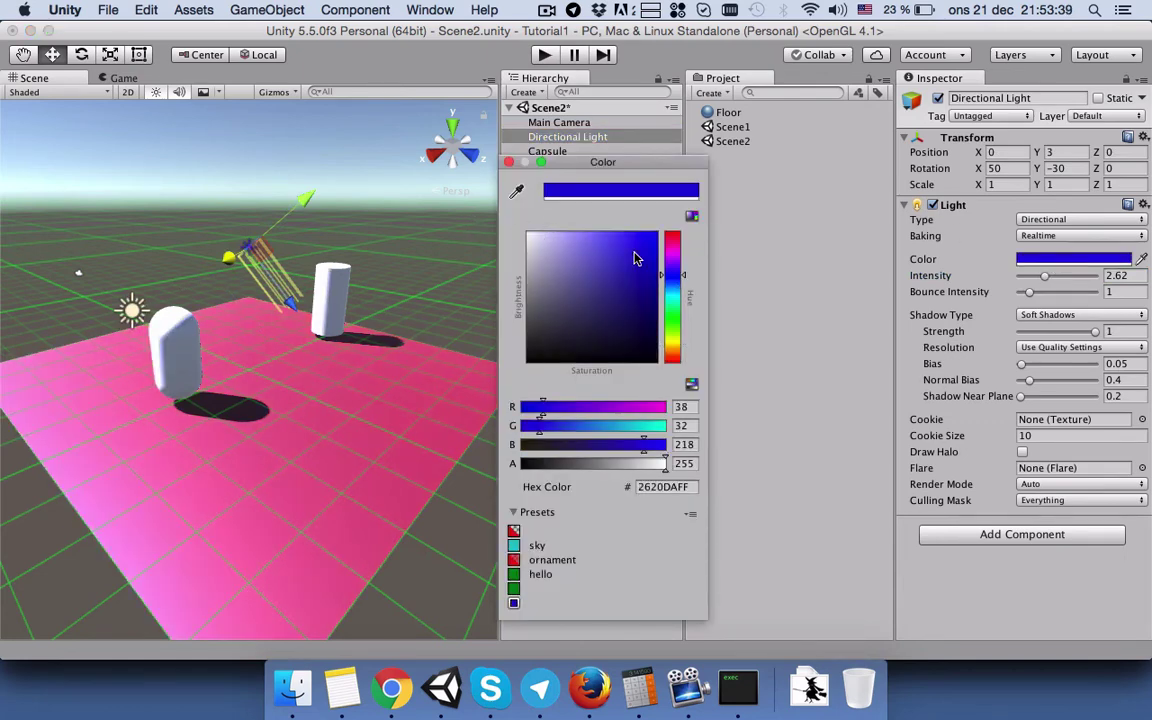
pyautogui.click(508, 162)
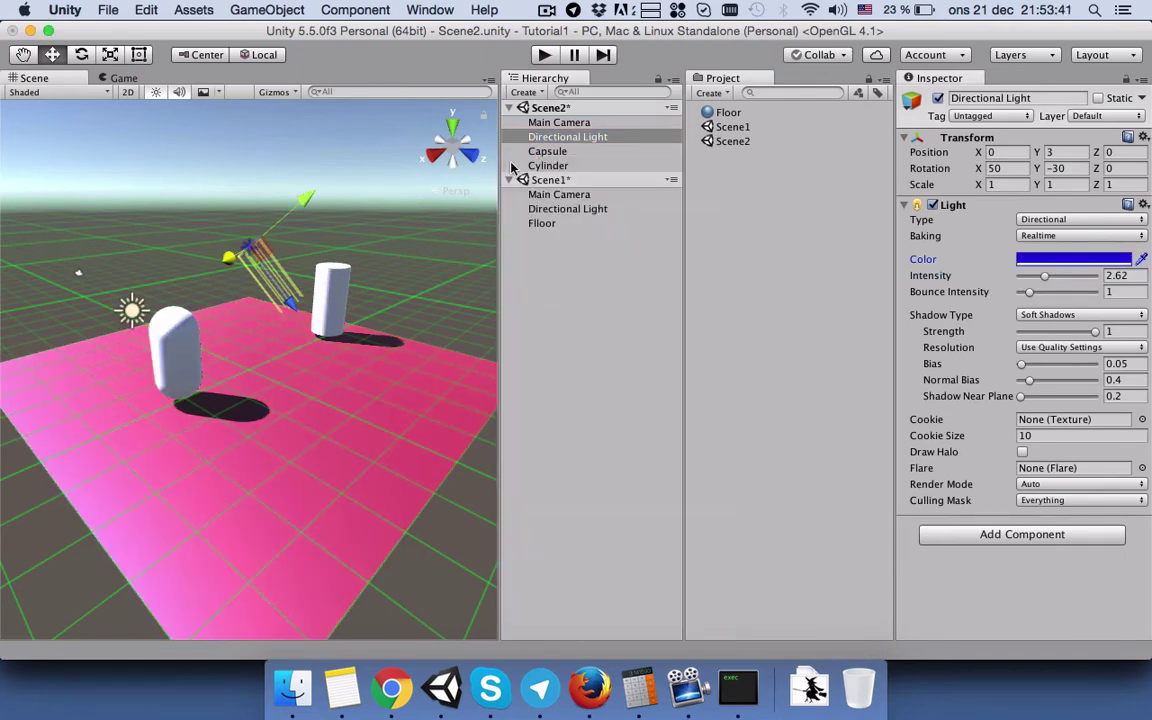
# Step: Colour Scene1's Directional Light vivid green 53E760
pyautogui.click(565, 208)
pyautogui.click(1047, 260)
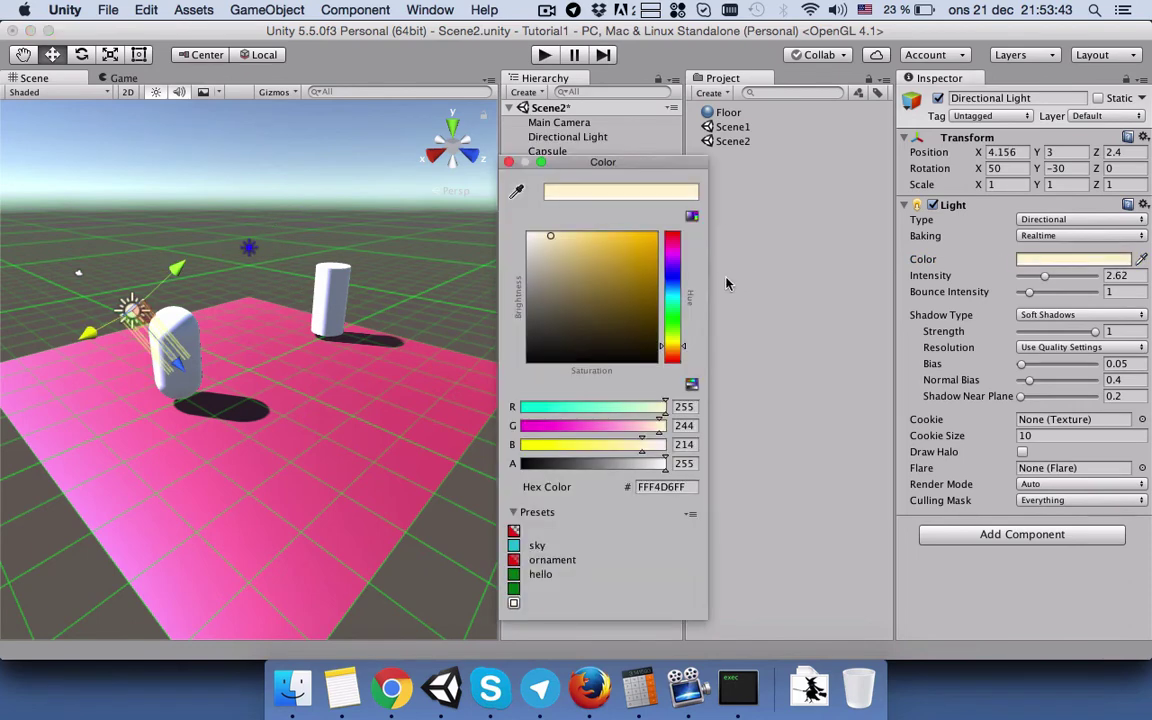
pyautogui.click(671, 317)
pyautogui.click(609, 248)
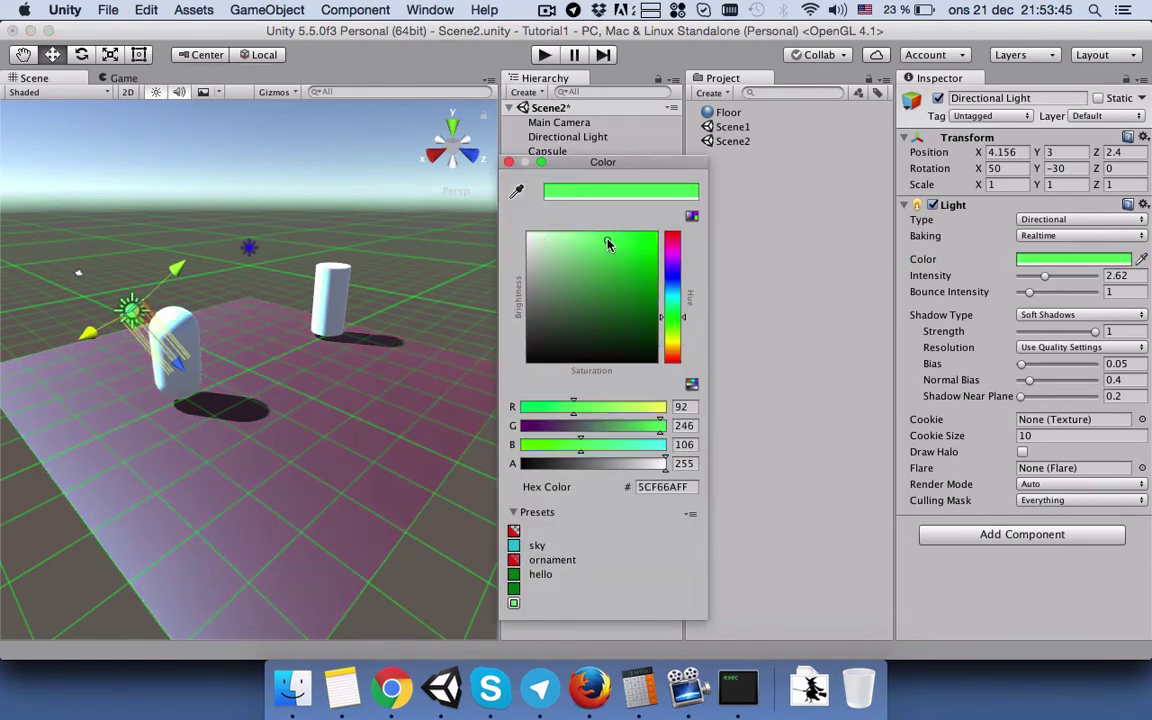
pyautogui.click(509, 163)
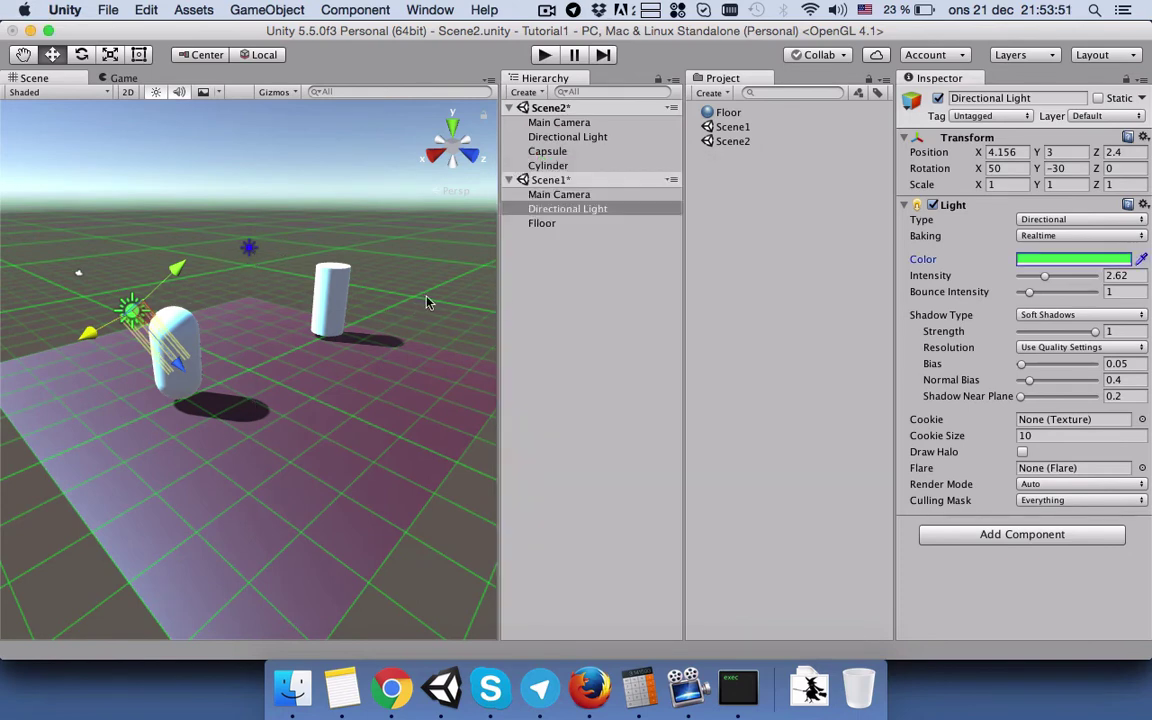
pyautogui.click(562, 242)
# Step: Select Scene1's Floor and add Scene2's Cylinder to the selection in the Hierarchy
pyautogui.click(561, 225)
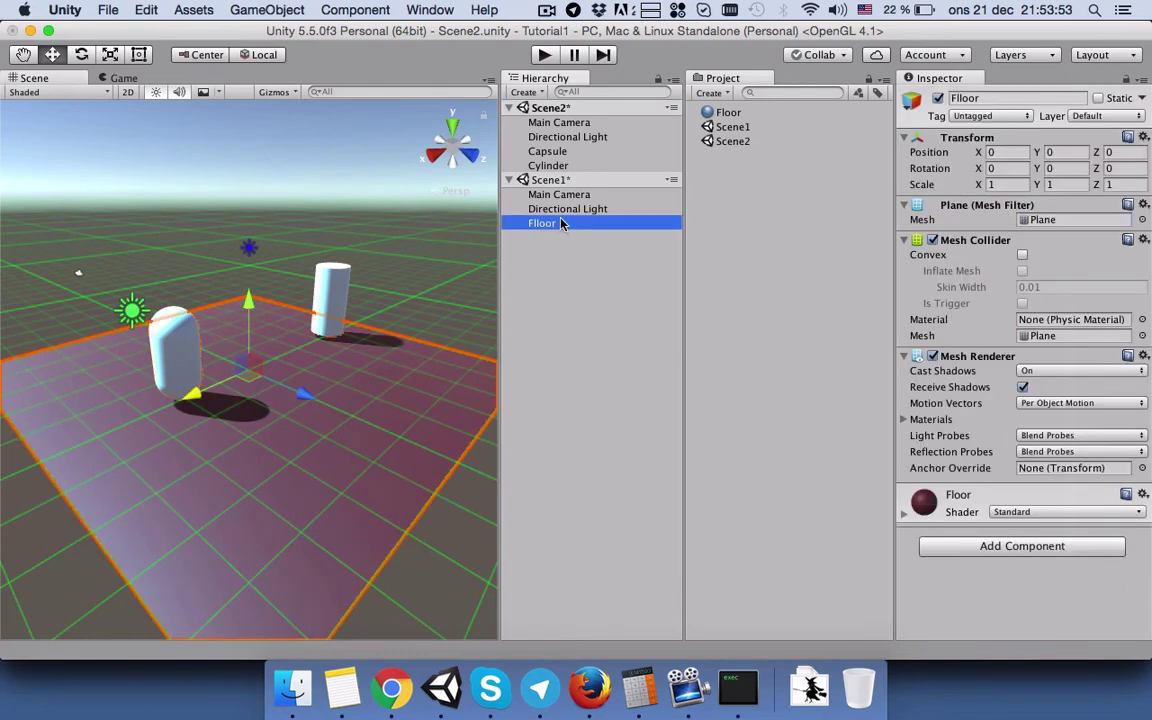
pyautogui.moveTo(561, 224); pyautogui.dragTo(562, 168)
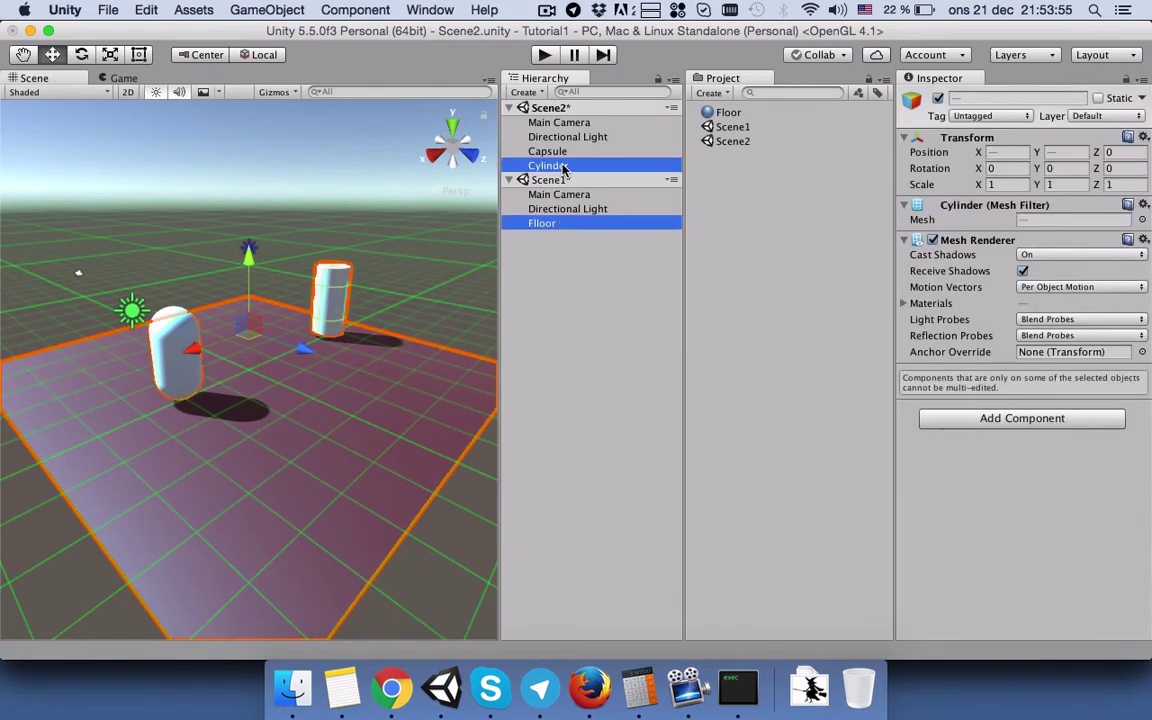
pyautogui.click(563, 234)
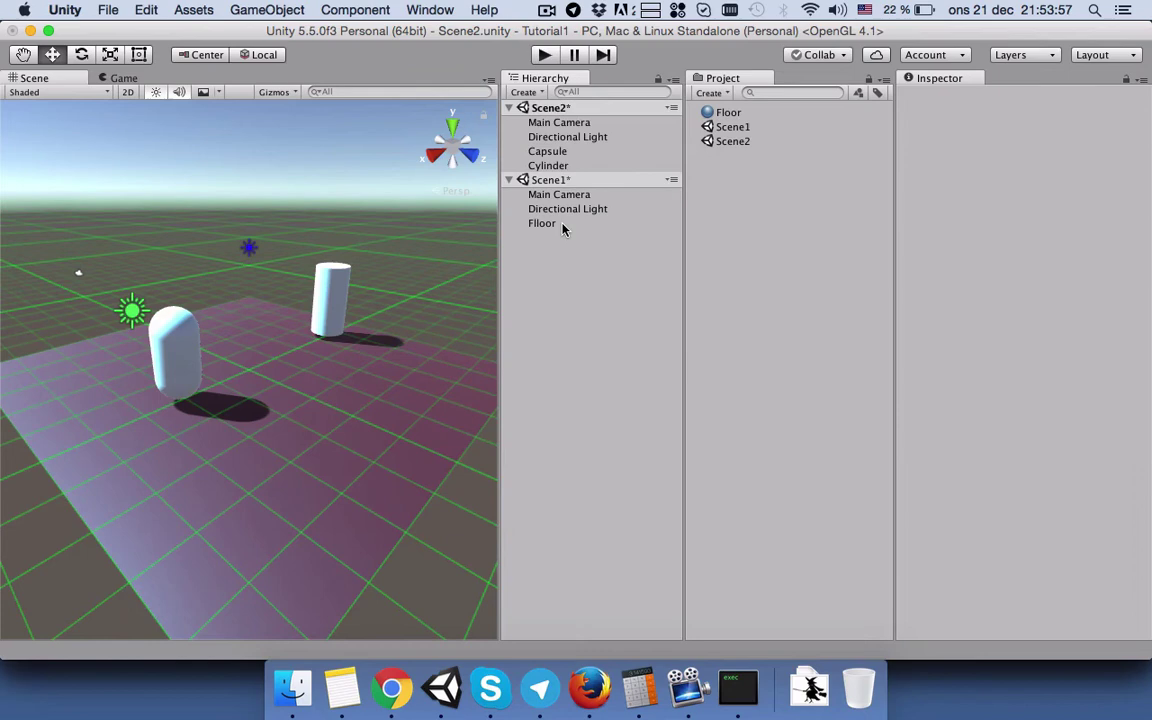
pyautogui.click(555, 165)
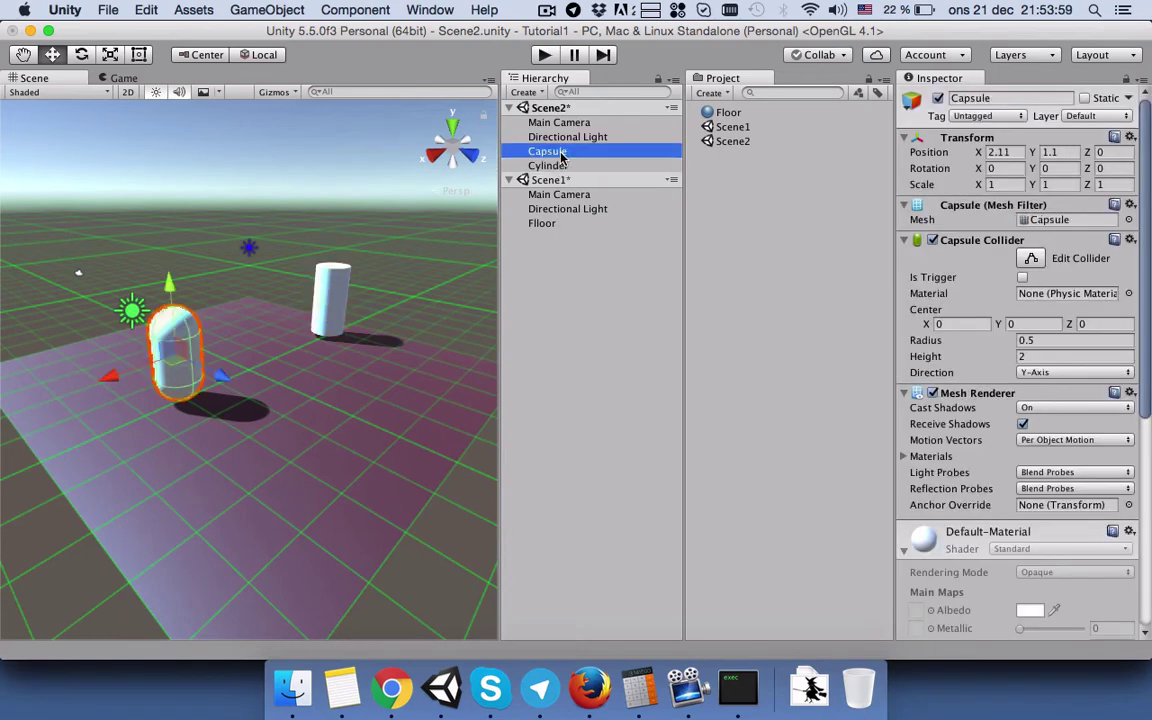
pyautogui.keyDown('shift'); pyautogui.click(563, 165); pyautogui.keyUp('shift')
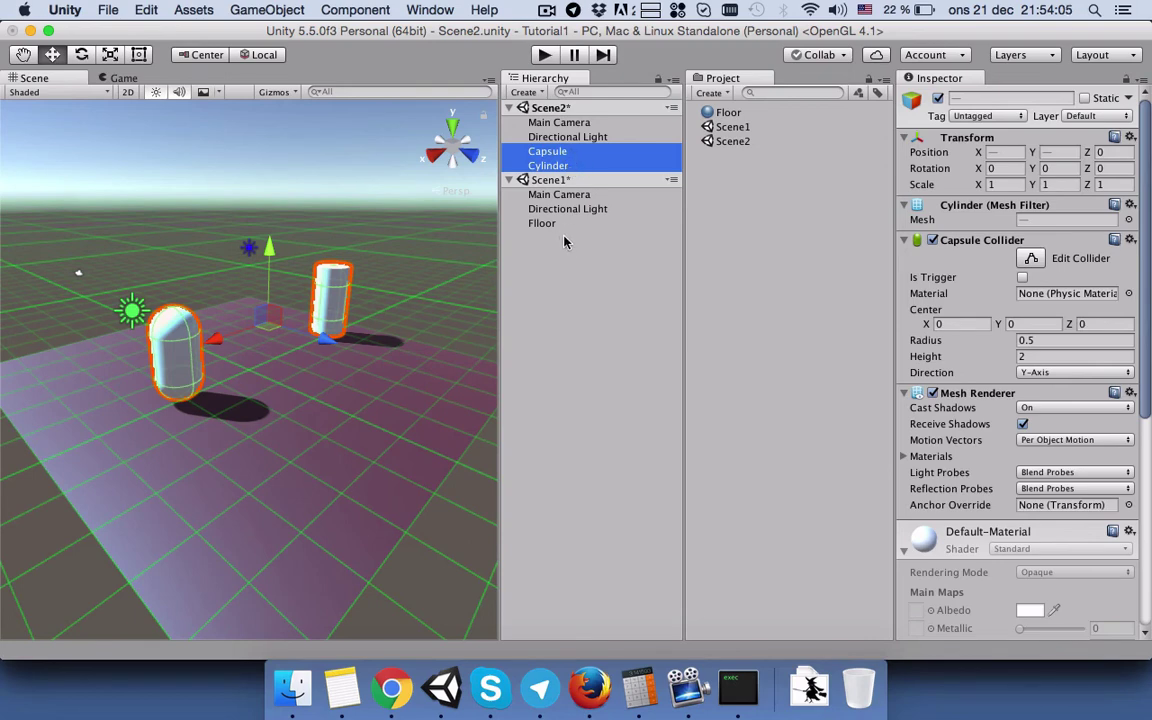
pyautogui.click(579, 166)
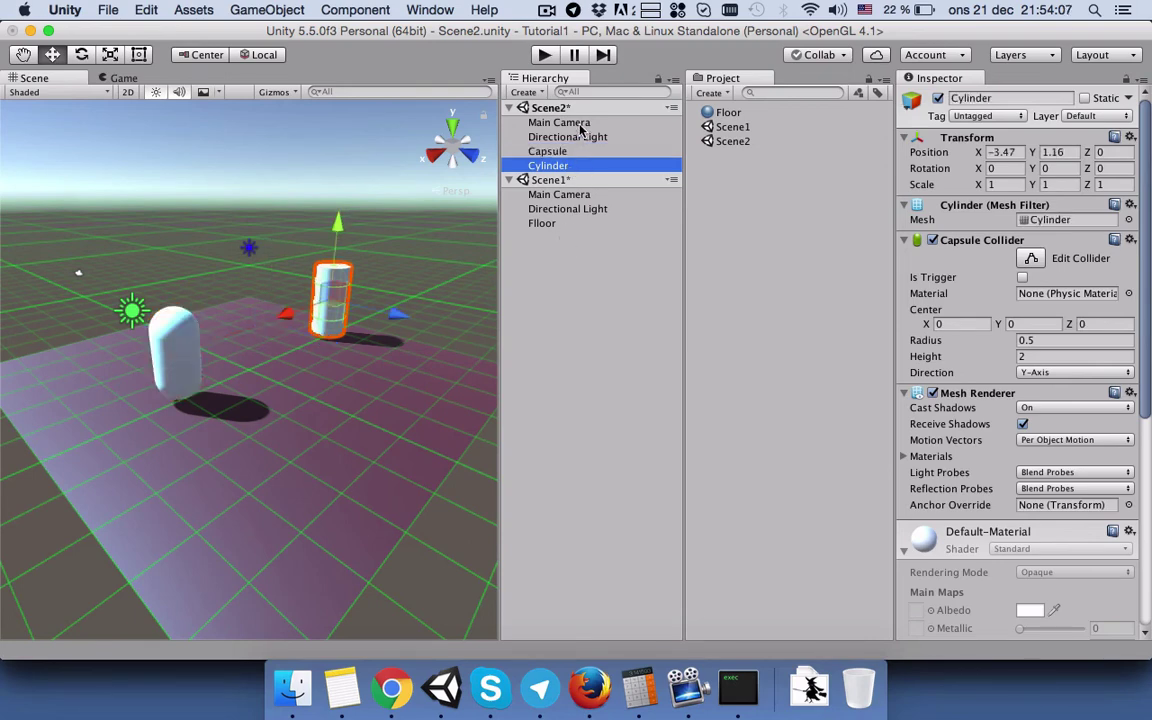
pyautogui.click(580, 124)
pyautogui.click(566, 222)
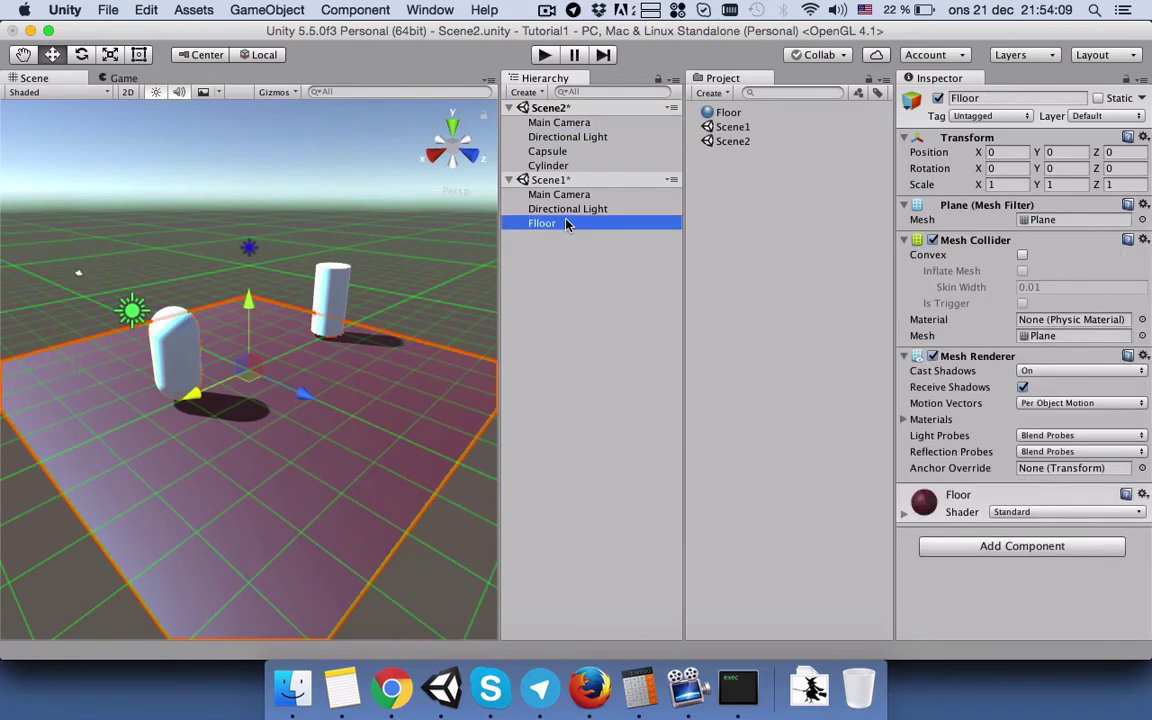
pyautogui.keyDown('super'); pyautogui.click(563, 167); pyautogui.keyUp('super')
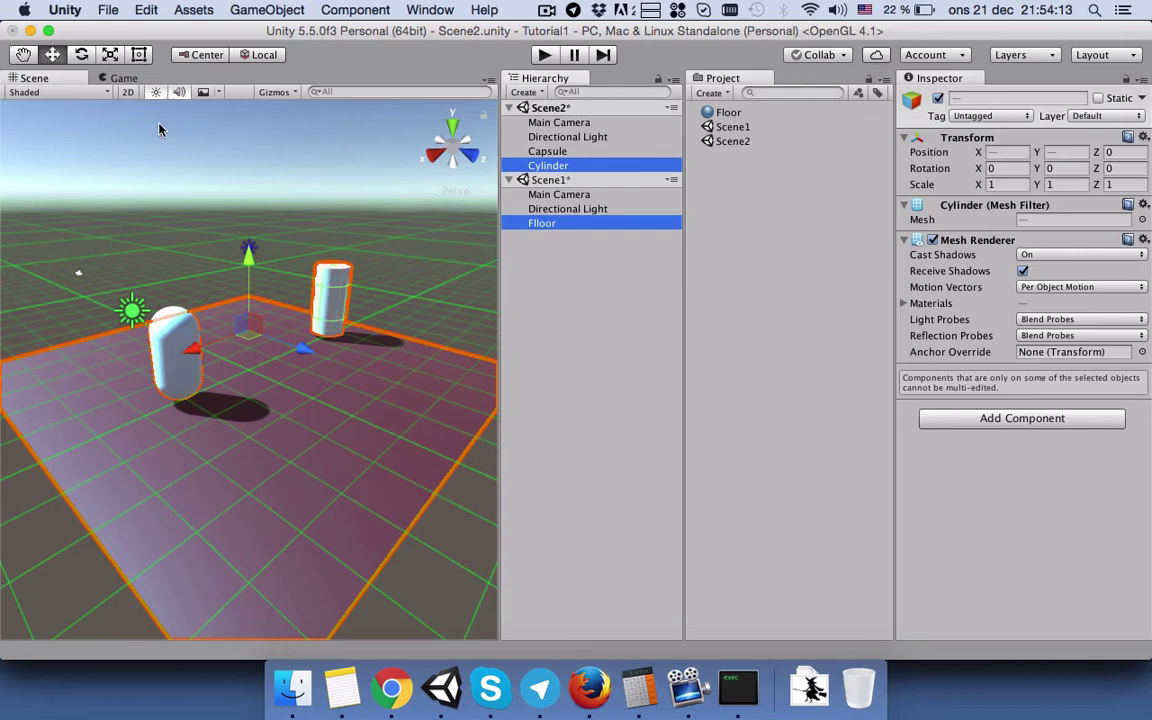
# Step: Scale the selected Floor and Cylinder together to about 1.96 on X
pyautogui.click(108, 54)
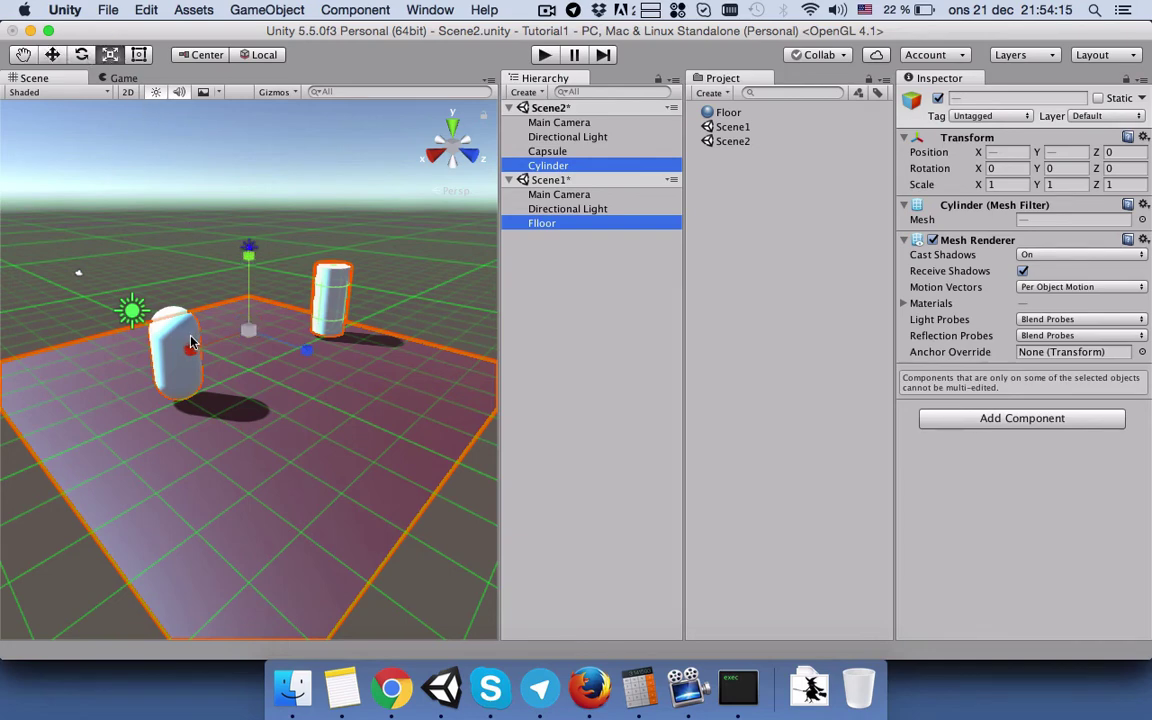
pyautogui.moveTo(192, 352); pyautogui.dragTo(120, 372)
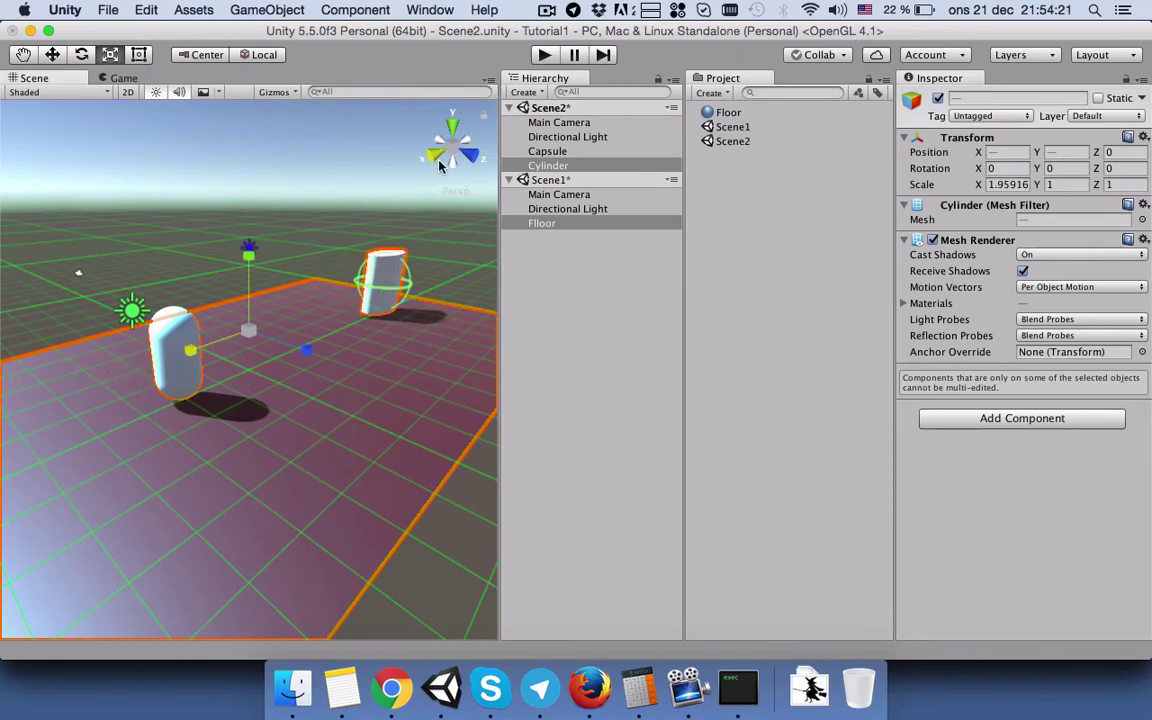
pyautogui.click(390, 277)
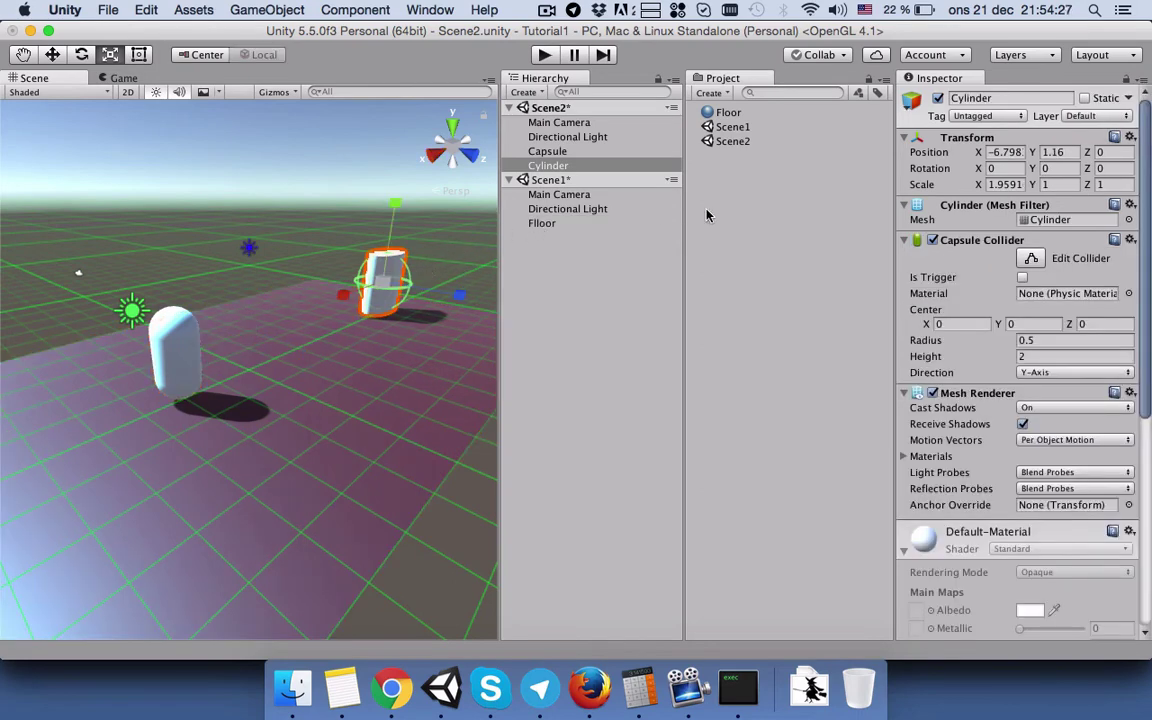
pyautogui.click(575, 224)
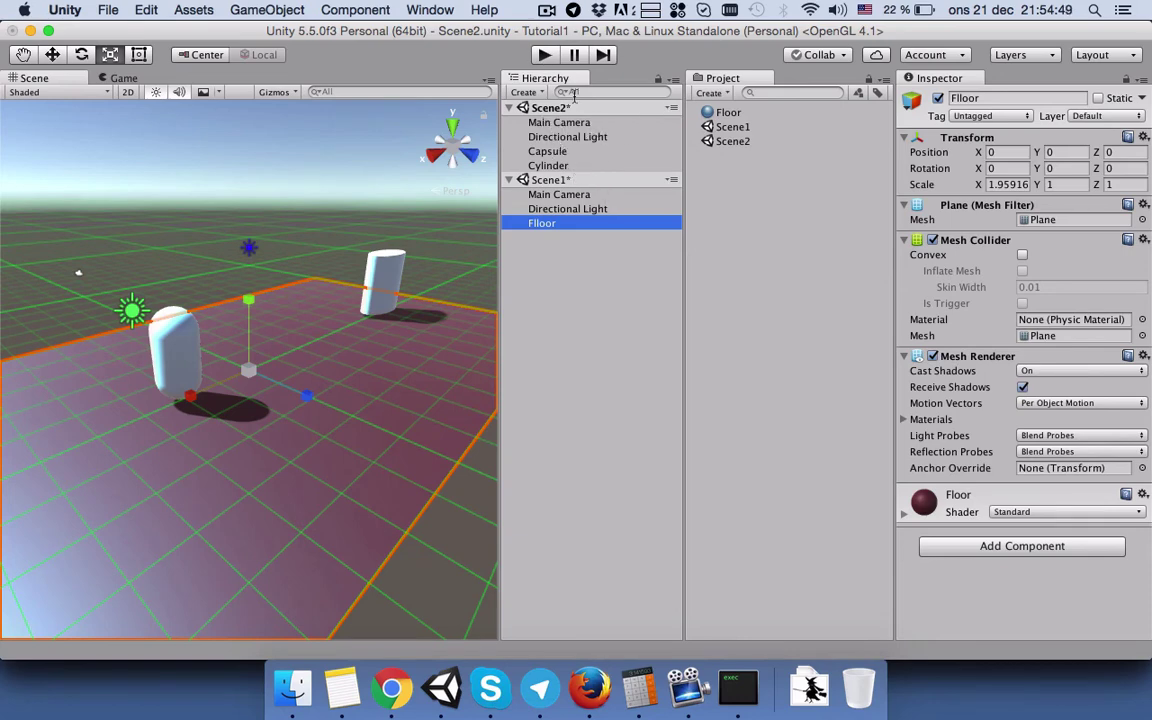
# Step: Unload Scene2 from the hierarchy, answering the save prompt, then save Scene1 with Cmd+S
pyautogui.click(670, 110)
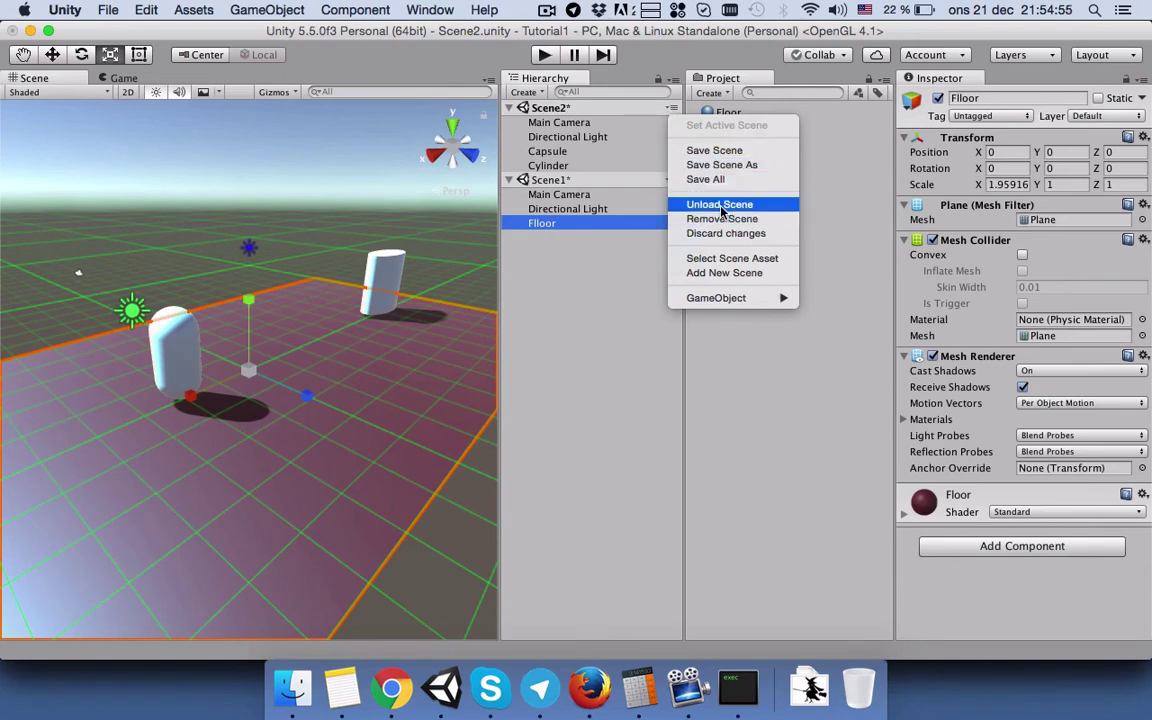
pyautogui.click(713, 205)
pyautogui.click(723, 268)
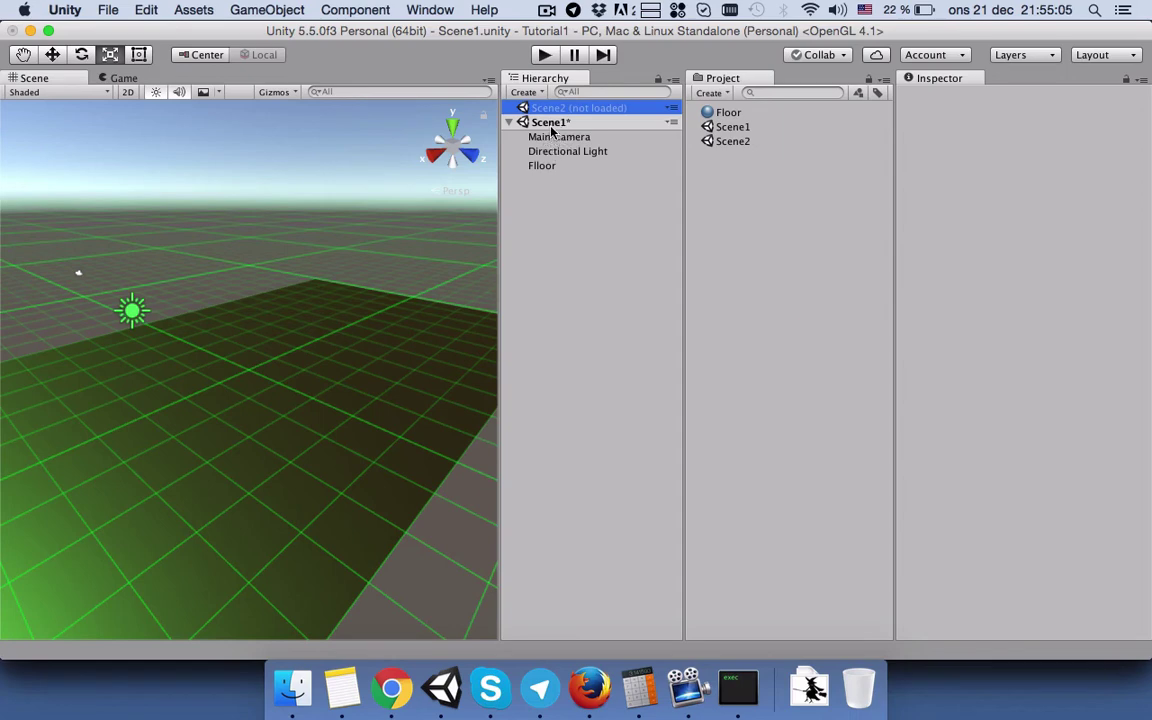
pyautogui.press('super+s')
# Step: Load Scene2 back into the hierarchy alongside Scene1
pyautogui.click(668, 109)
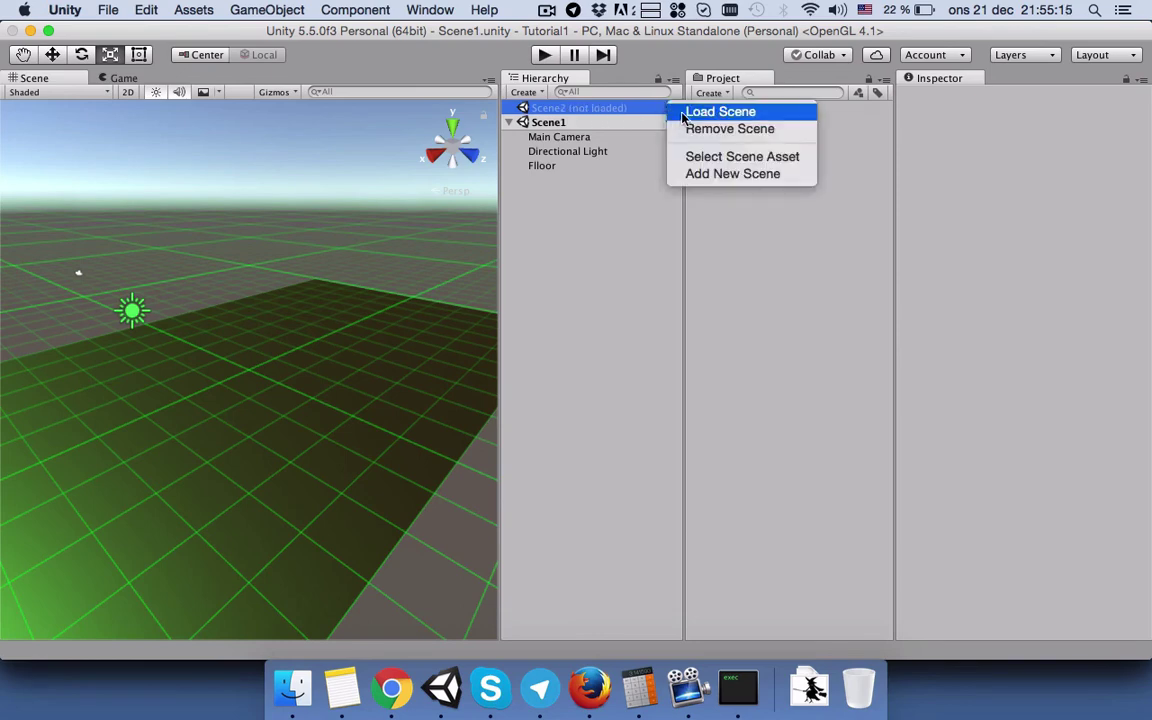
pyautogui.click(715, 111)
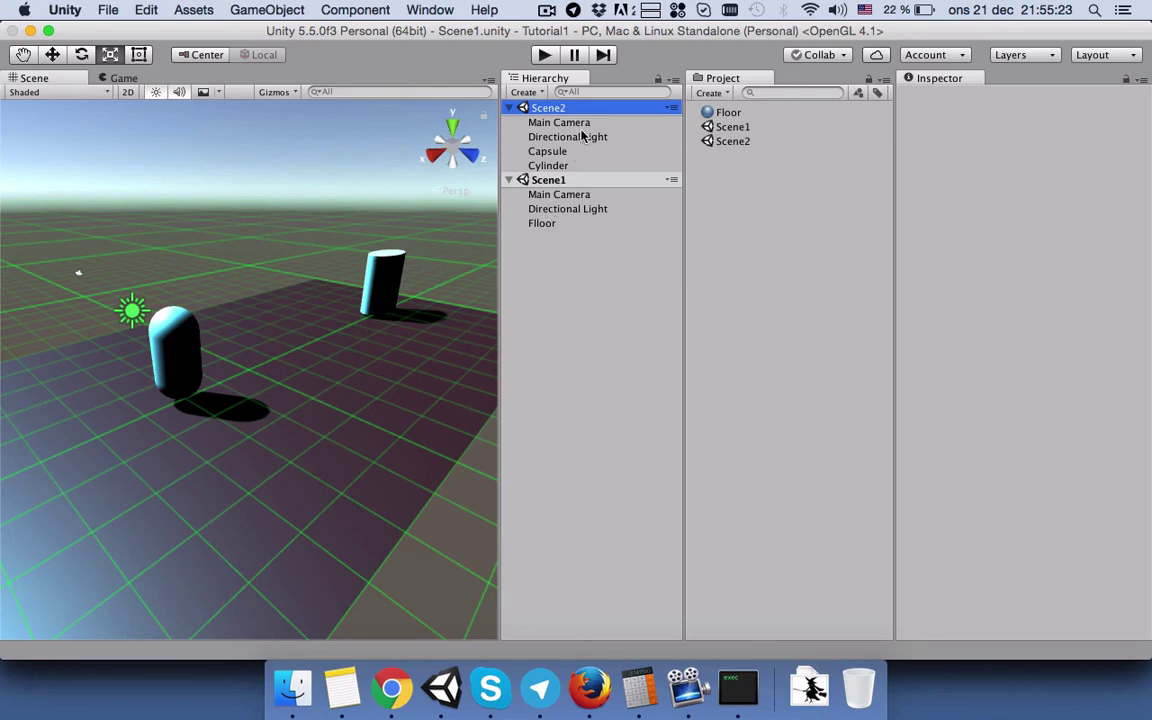
pyautogui.click(527, 121)
# Step: Unload Scene1 so only Scene2's capsule and cylinder remain, and clear the selection
pyautogui.click(671, 181)
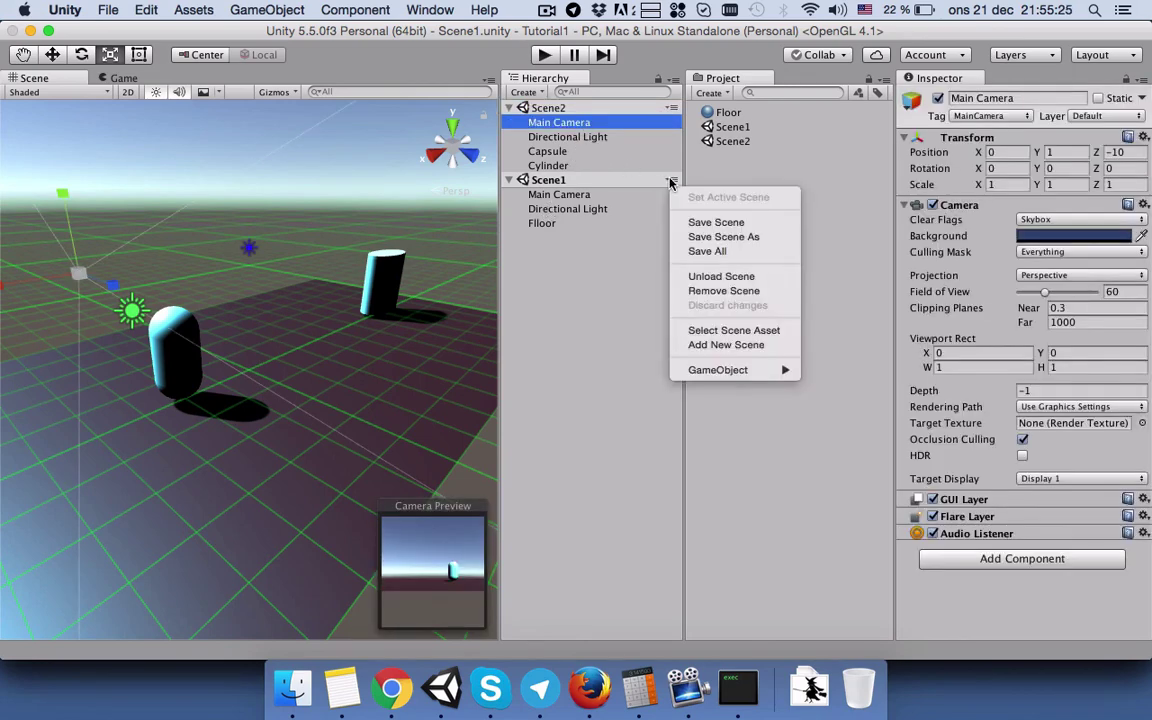
pyautogui.click(697, 290)
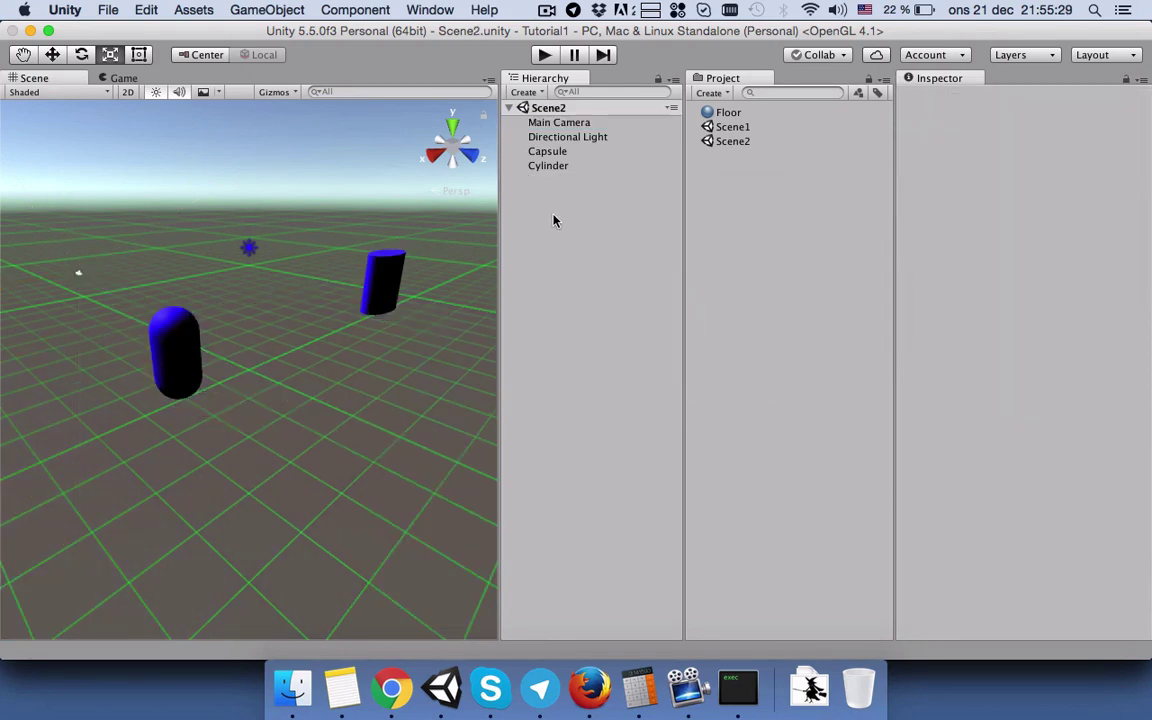
pyautogui.click(665, 108)
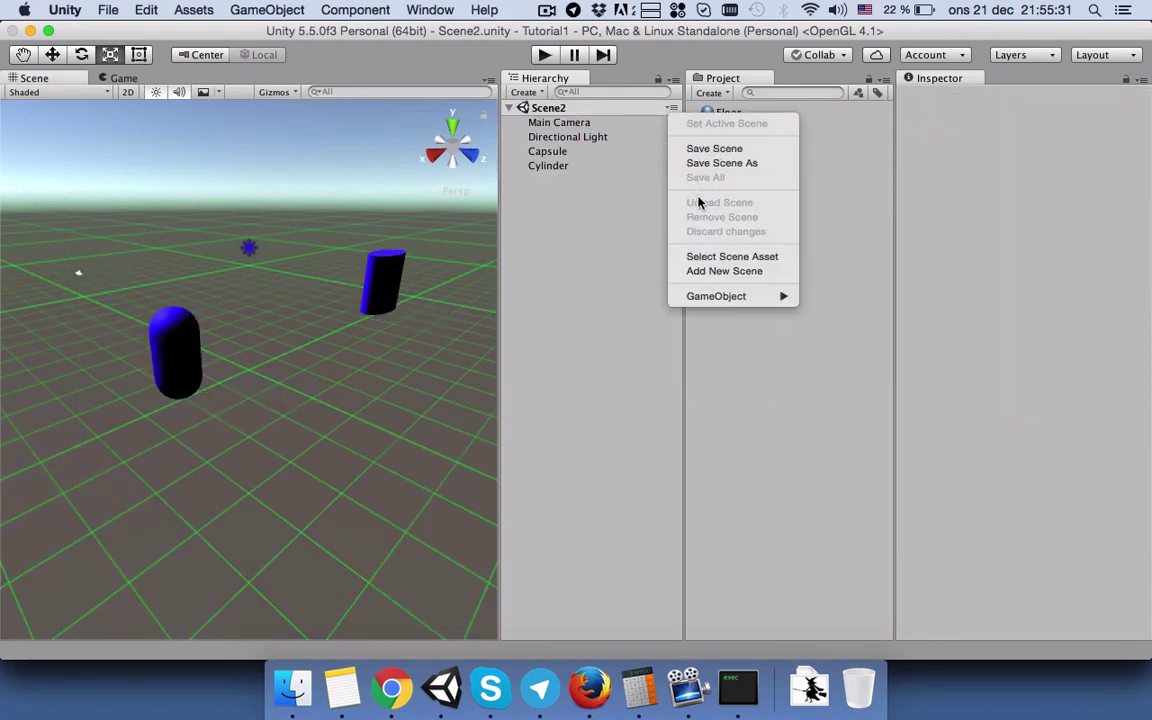
pyautogui.click(635, 202)
pyautogui.click(625, 218)
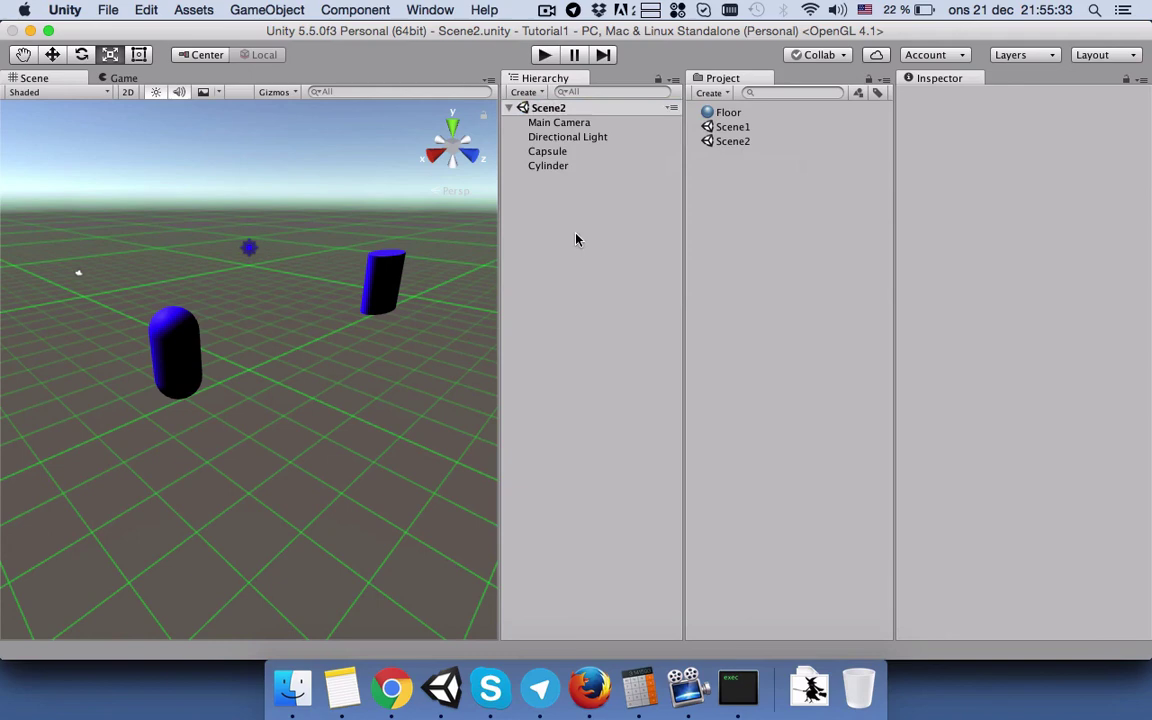